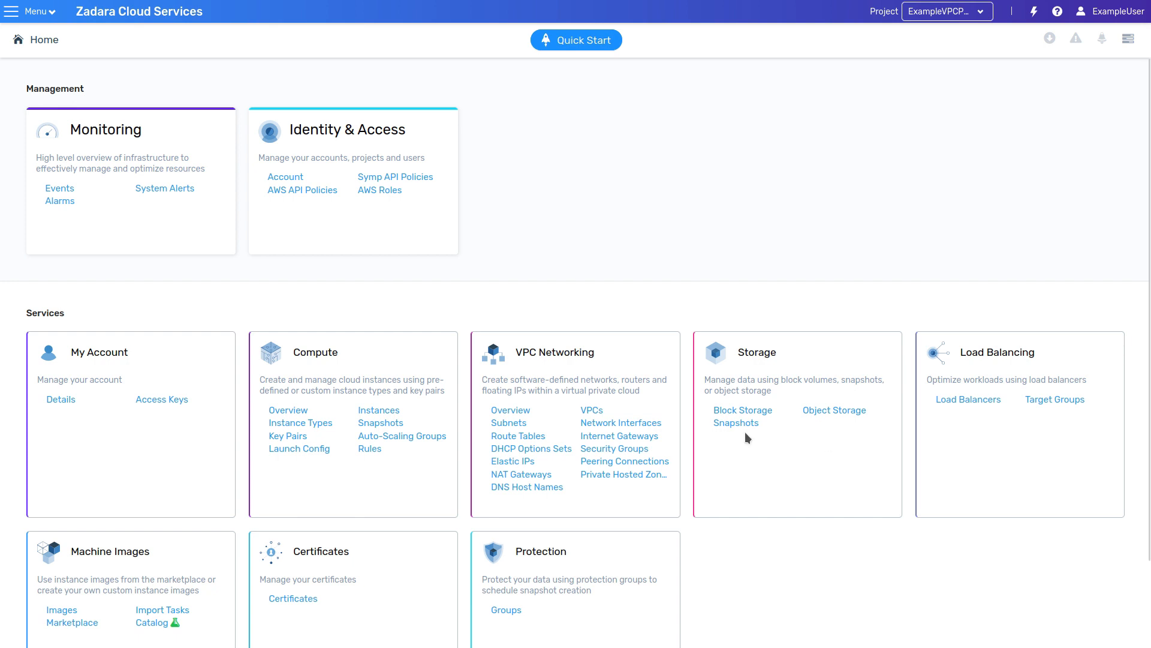
Step: View the available machine images and the summary of the Debian 10 image, and return to the home page
{"action": "left_click", "coordinate": [65, 611]}
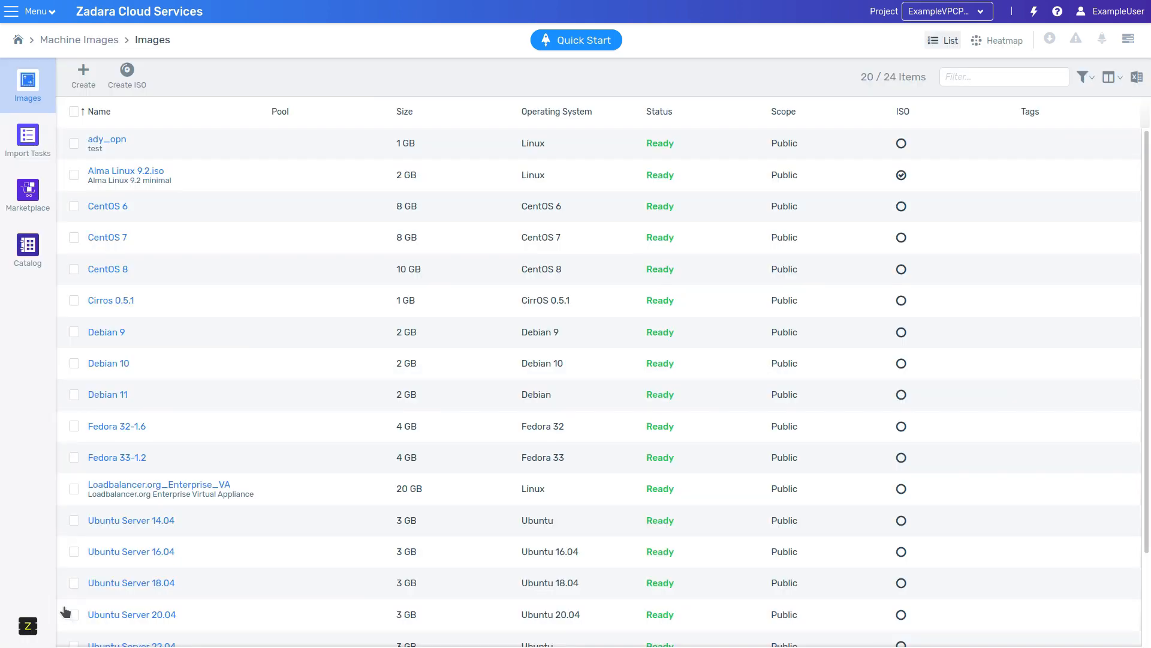
{"action": "left_click", "coordinate": [166, 367]}
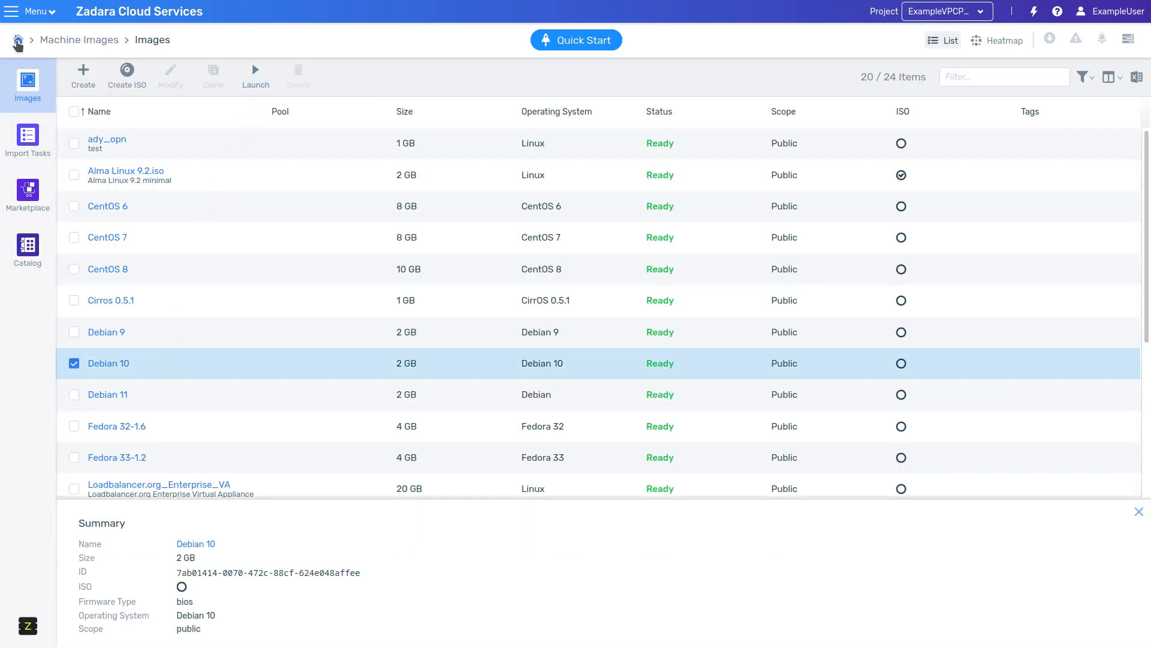
{"action": "left_click", "coordinate": [18, 40]}
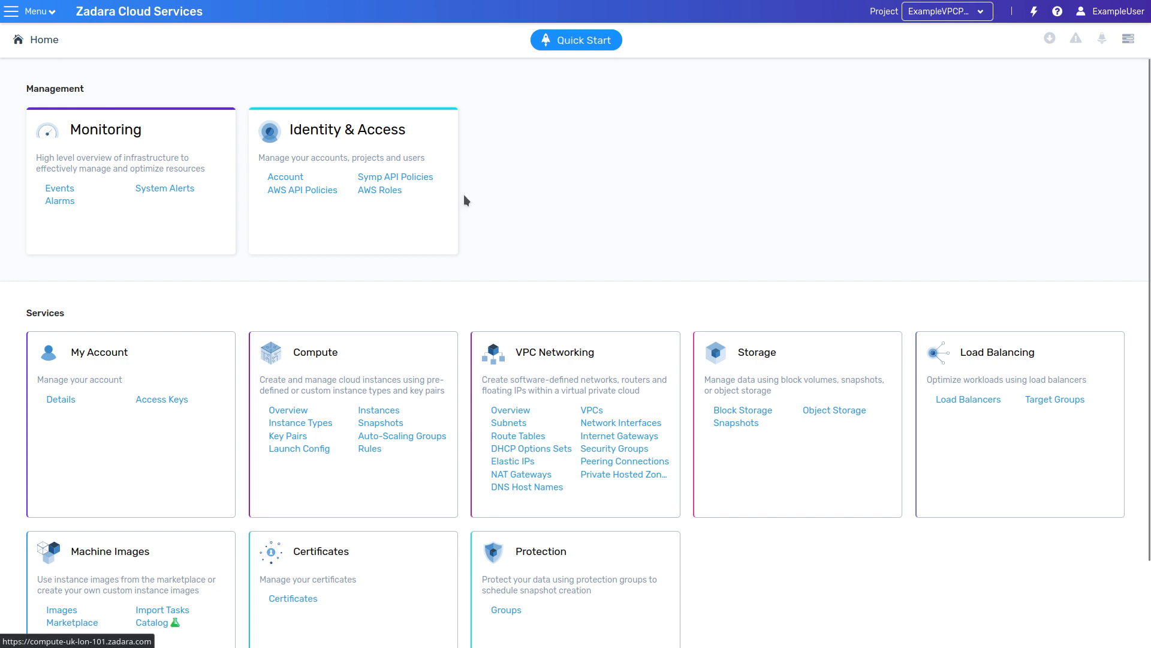
Step: Start creating a compute instance named myvm
{"action": "left_click", "coordinate": [385, 412]}
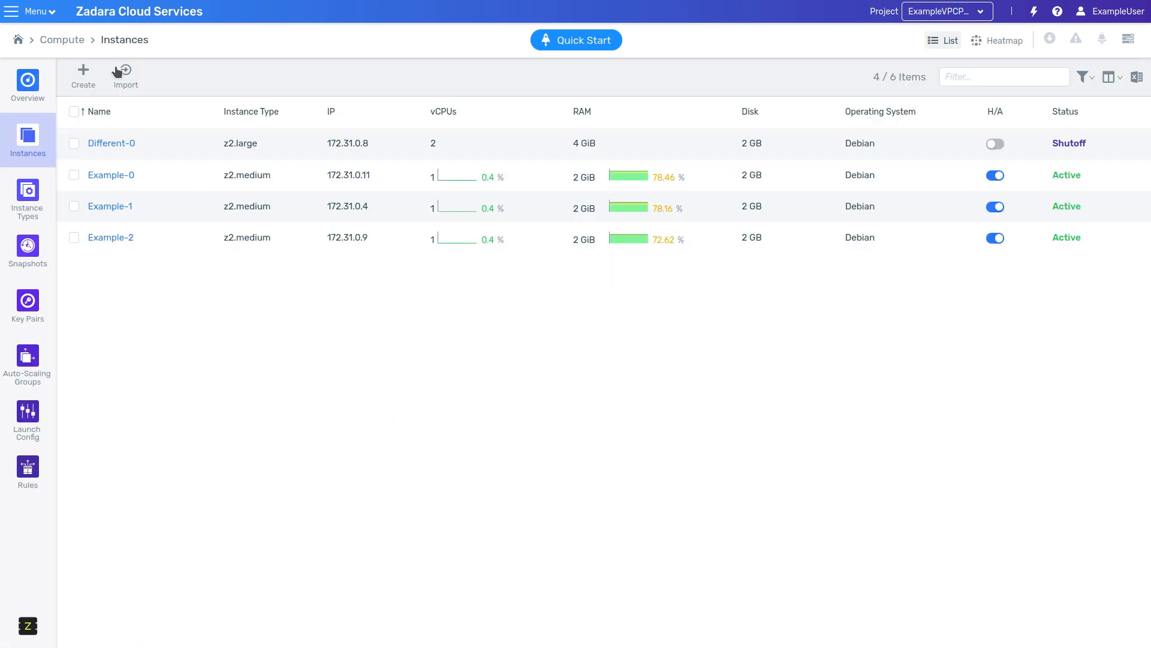
{"action": "left_click", "coordinate": [84, 77]}
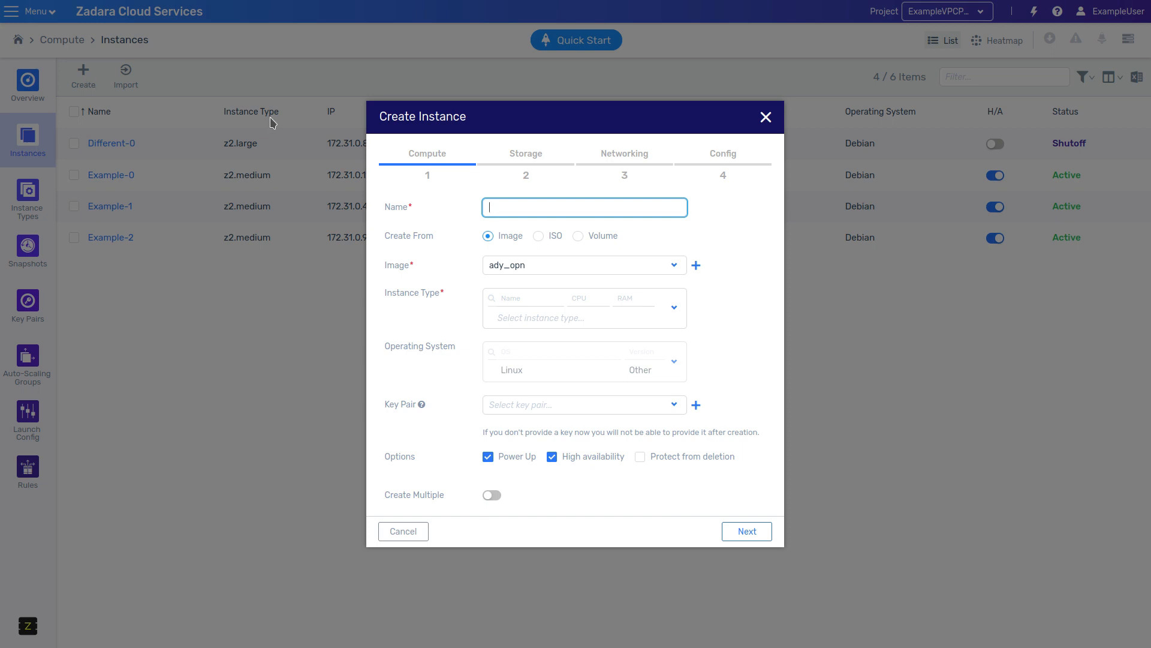
{"action": "type", "text": "myvm"}
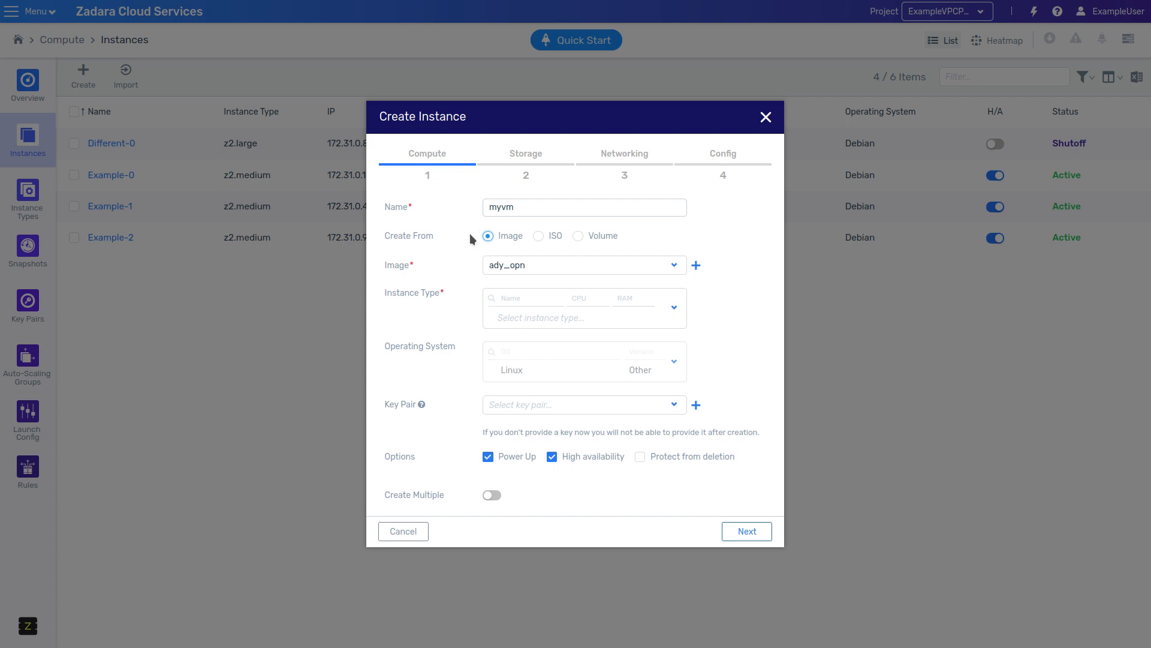
Step: Compare the ISO and Volume creation sources, and base the instance on the Windows 2019 Standard image
{"action": "left_click", "coordinate": [550, 235]}
{"action": "left_click", "coordinate": [592, 239]}
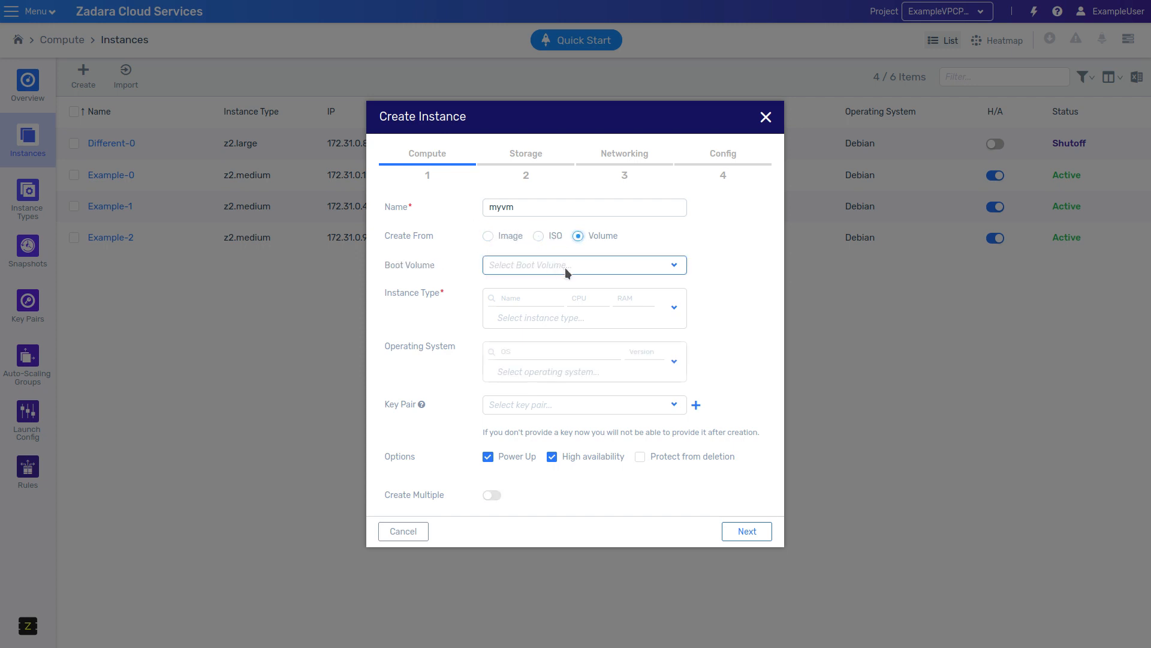
{"action": "left_click", "coordinate": [503, 238]}
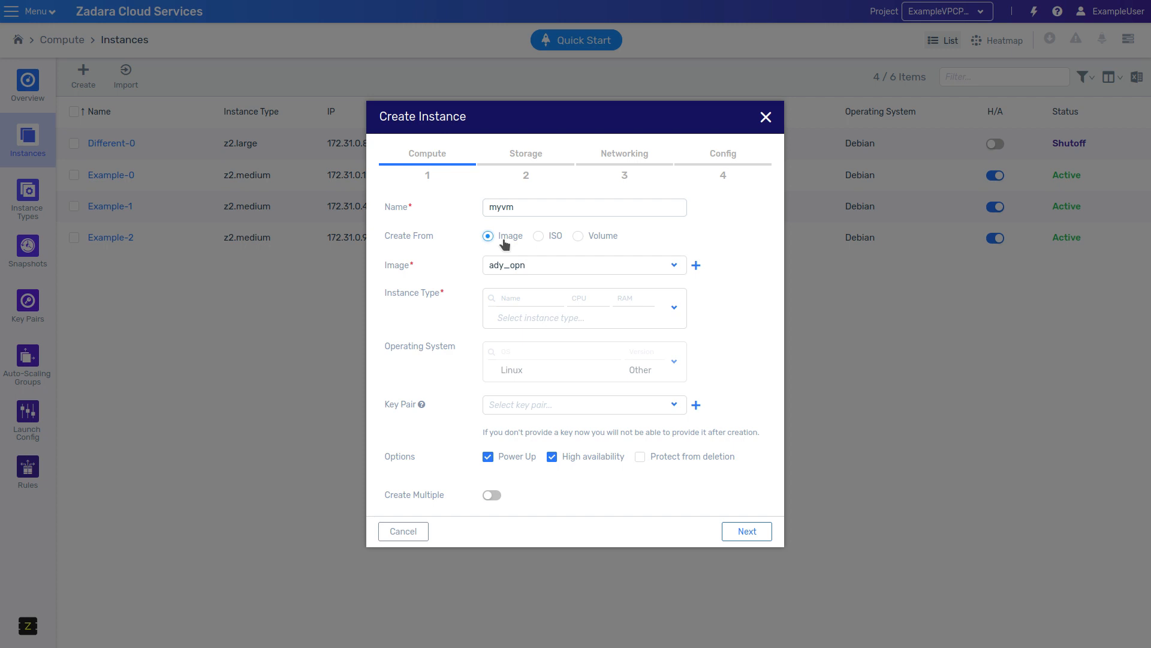
{"action": "left_click", "coordinate": [550, 238]}
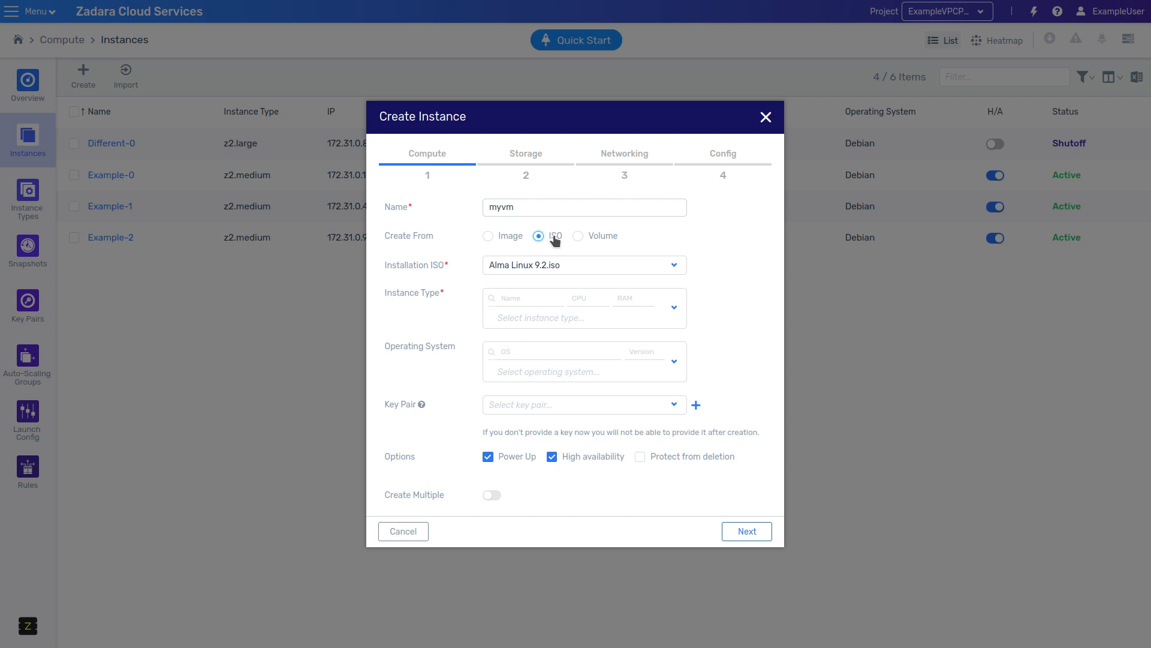
{"action": "left_click", "coordinate": [495, 237]}
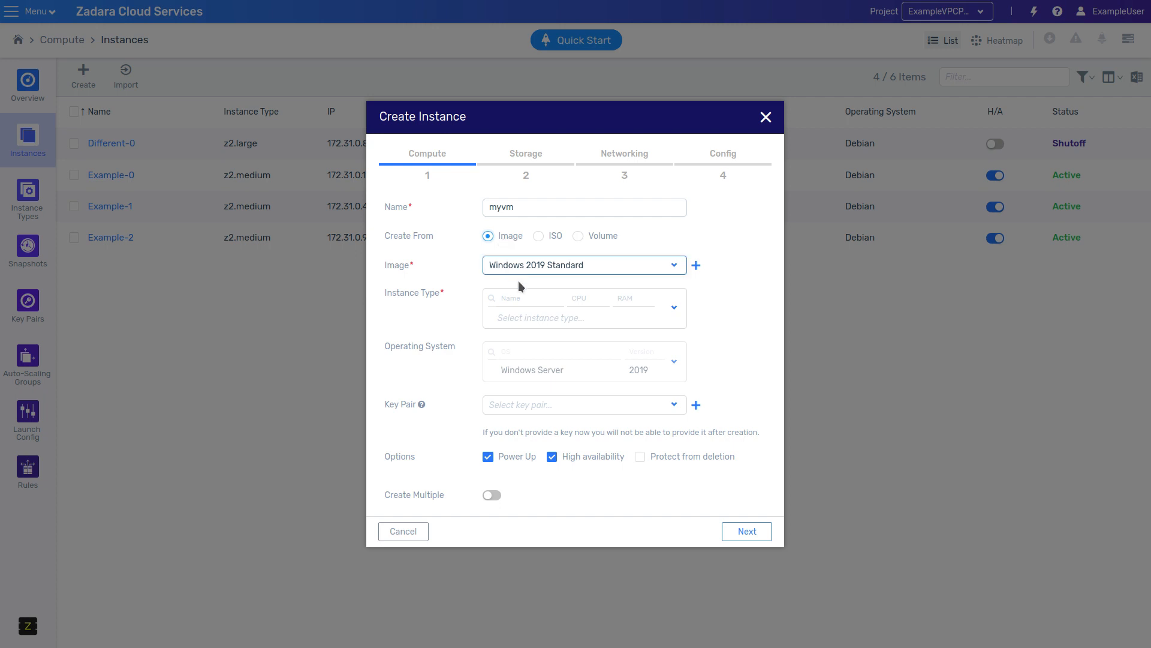
Step: Choose the z2.xlarge instance type with 4 vCPUs and 8 GiB RAM
{"action": "left_click", "coordinate": [532, 303]}
{"action": "left_click", "coordinate": [547, 294]}
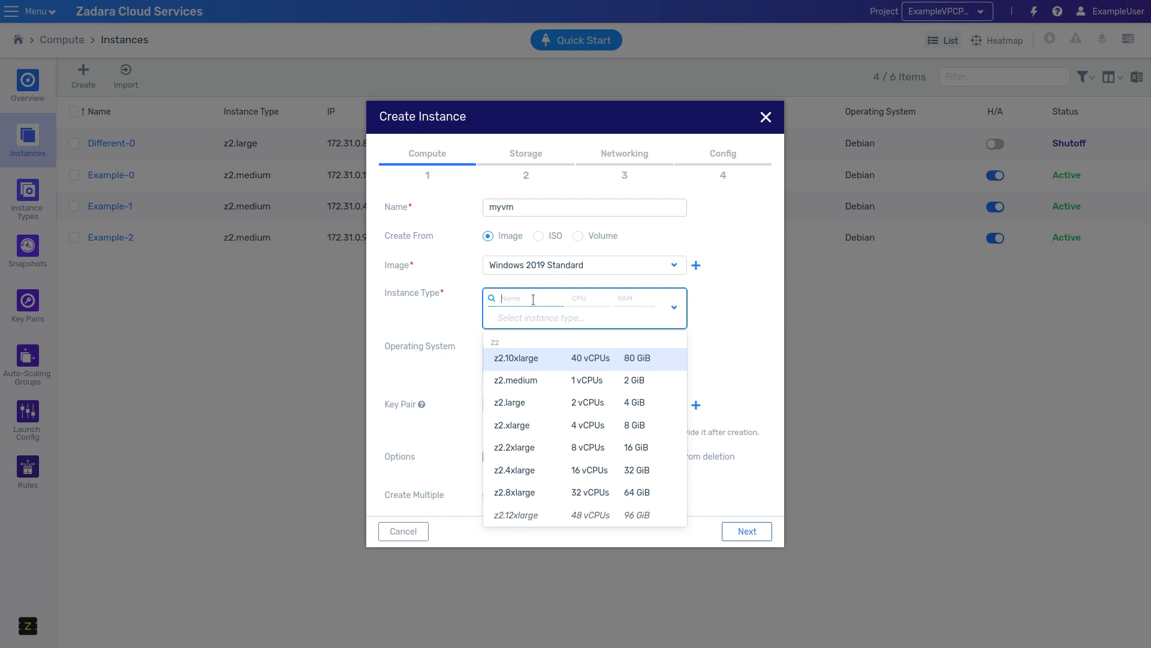
{"action": "scroll", "coordinate": [603, 349], "scroll_direction": "down", "scroll_amount": 5}
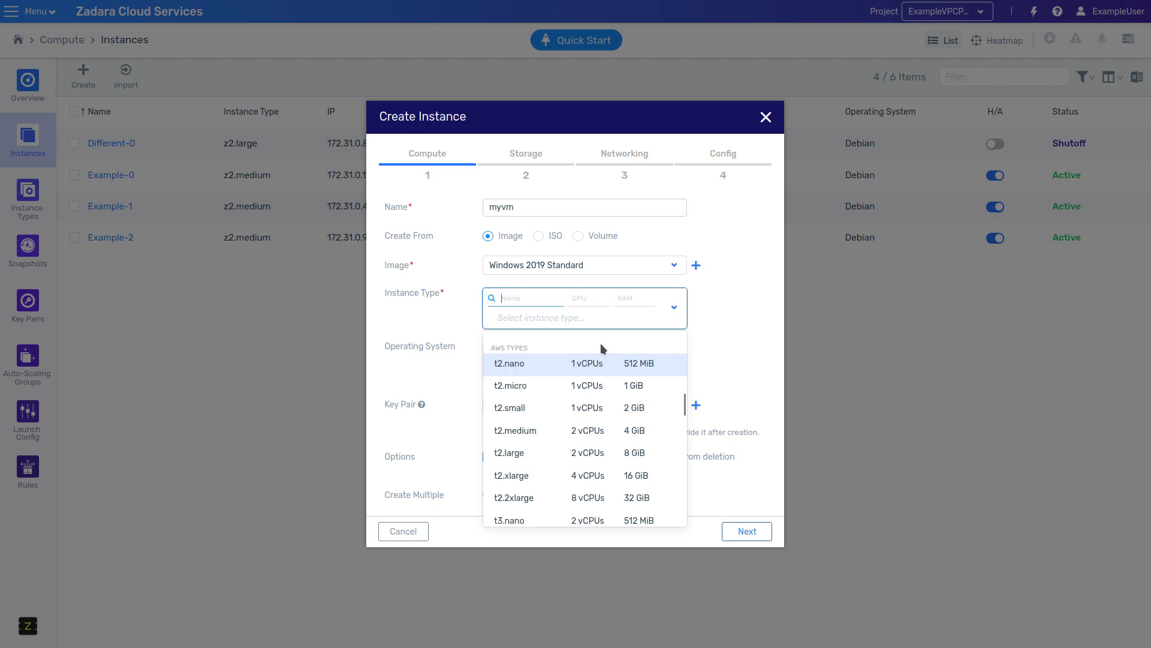
{"action": "left_click", "coordinate": [544, 479]}
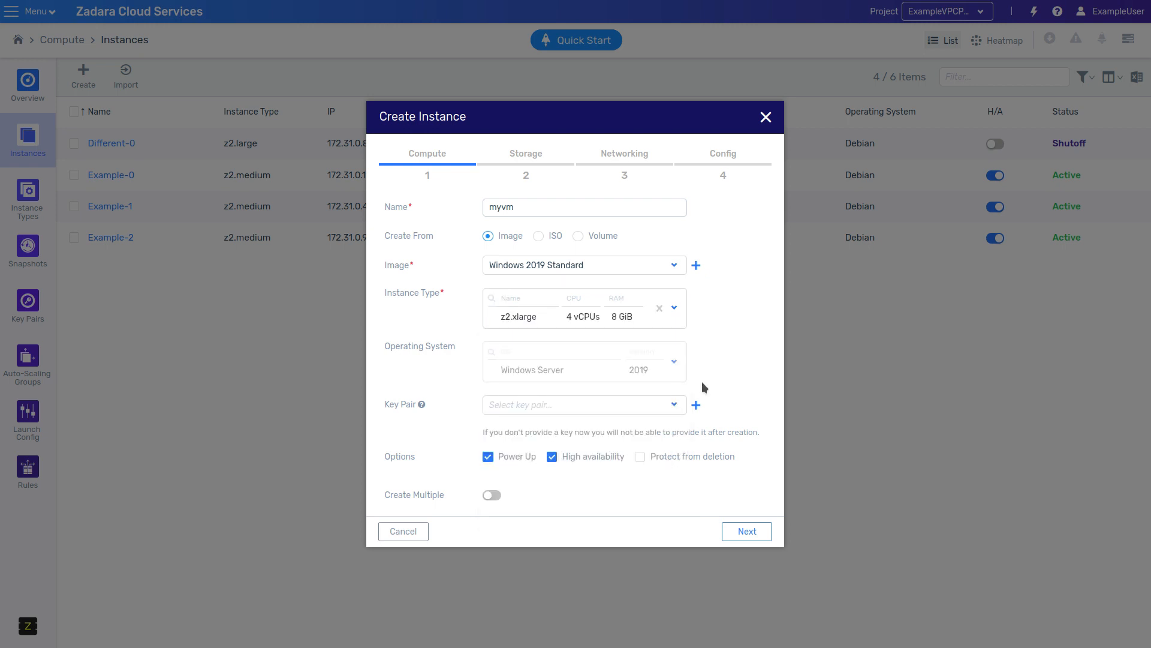
Step: Generate a key pair named mykeypair for the instance
{"action": "left_click", "coordinate": [695, 404]}
{"action": "type", "text": "mykeypair"}
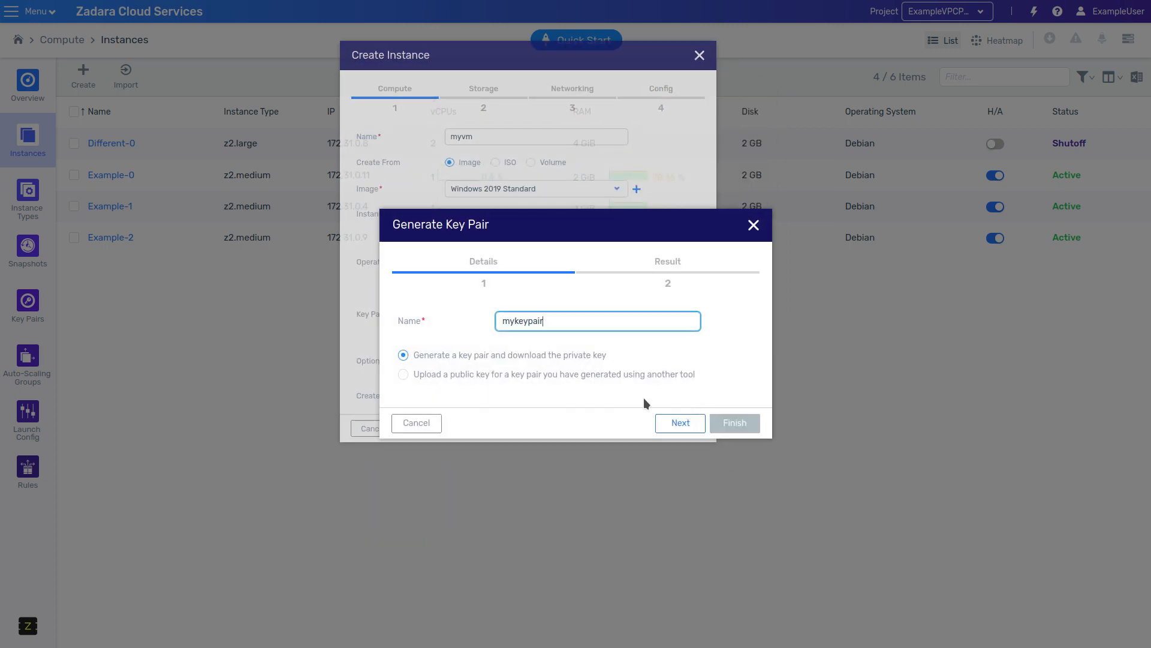
{"action": "left_click", "coordinate": [674, 422]}
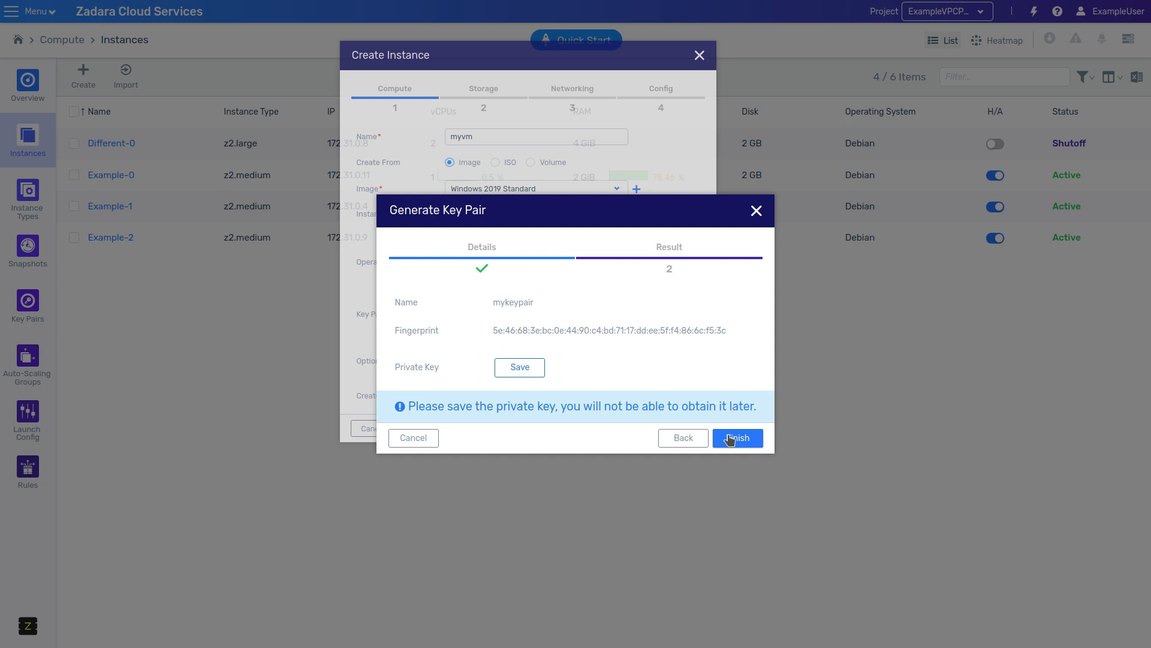
{"action": "left_click", "coordinate": [730, 438]}
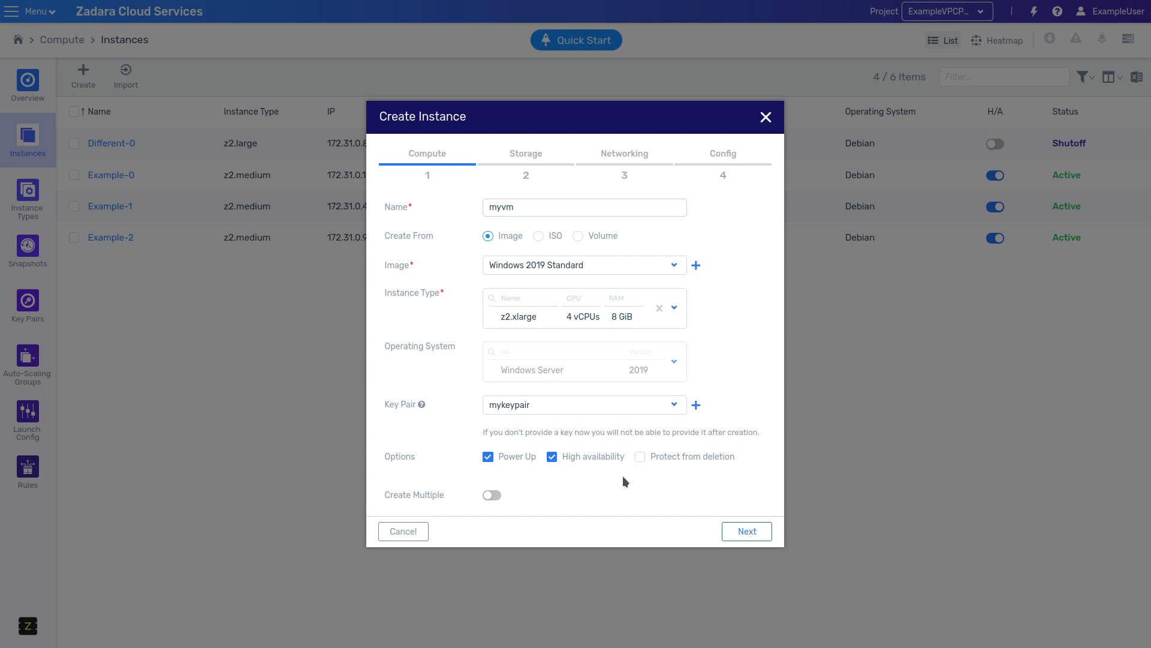
Step: Keep the creation of multiple instances disabled and proceed to the storage settings
{"action": "left_click", "coordinate": [493, 496]}
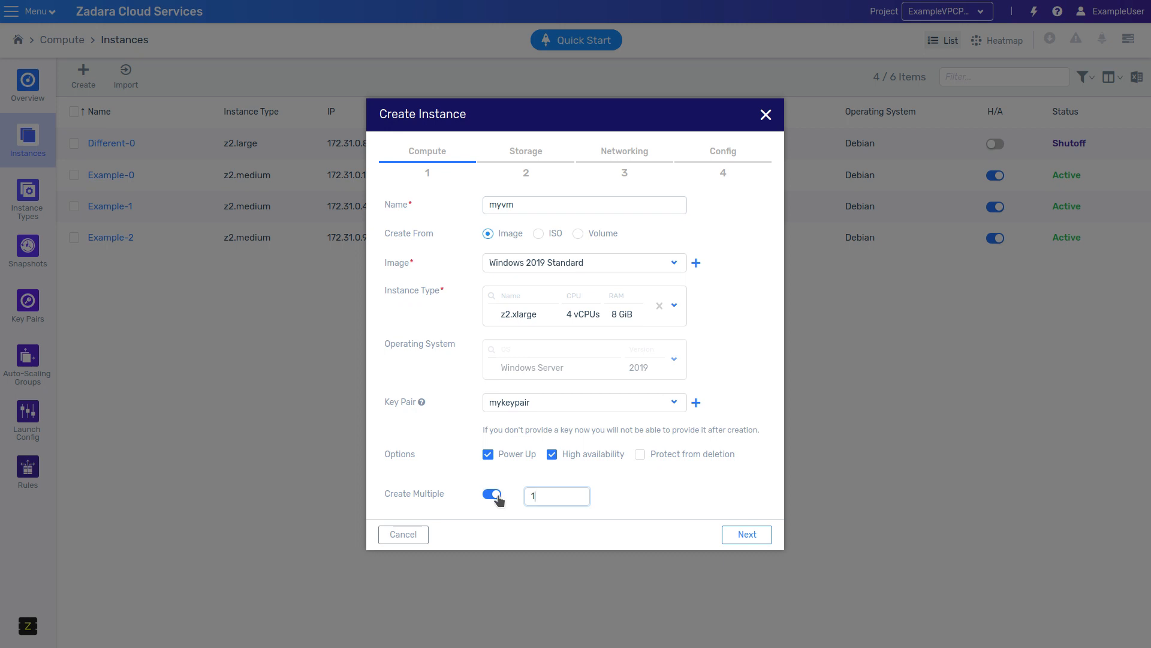
{"action": "left_click", "coordinate": [493, 495]}
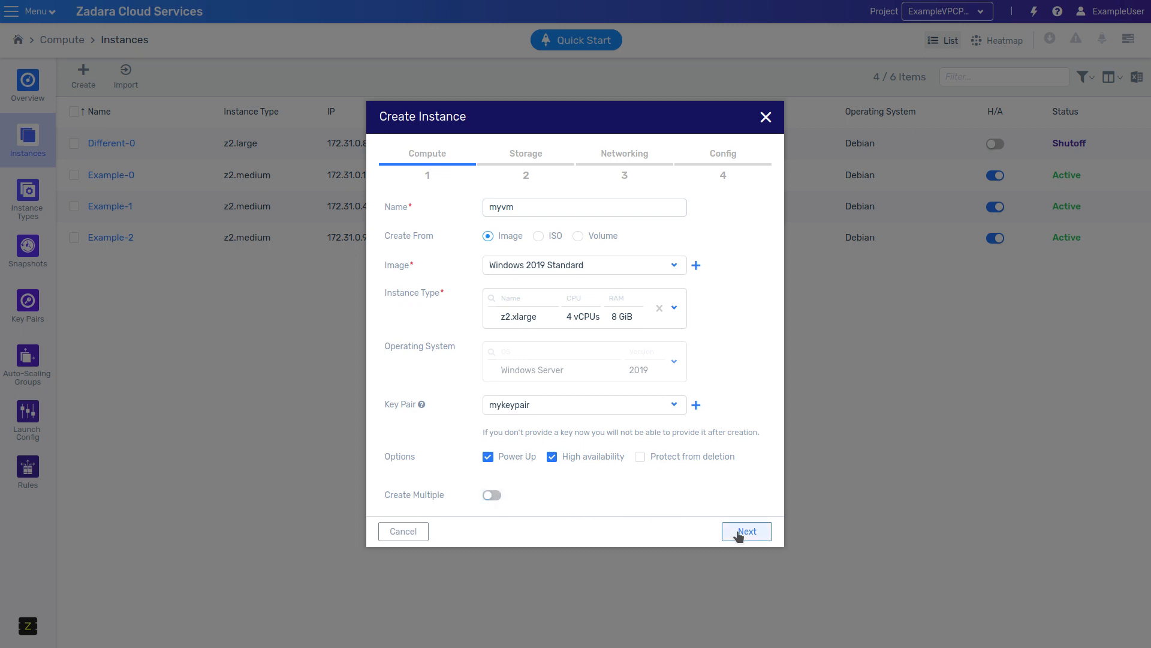
{"action": "left_click", "coordinate": [738, 532]}
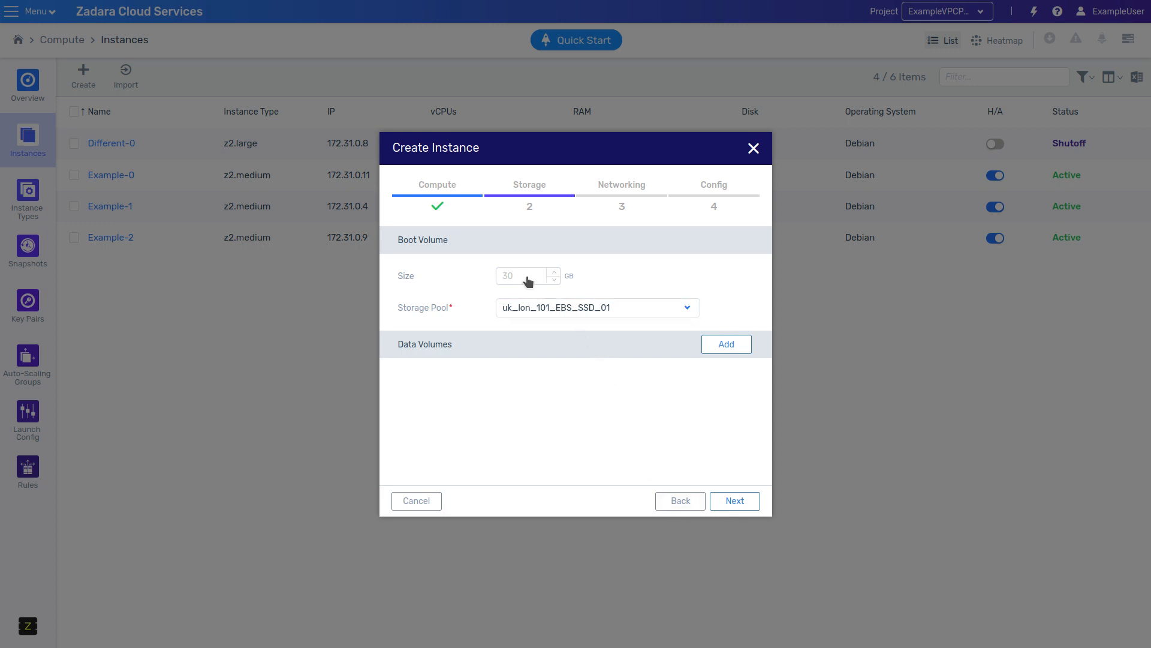
Step: Check which existing data volumes the instance could use, and proceed to the networking settings
{"action": "left_click", "coordinate": [723, 348]}
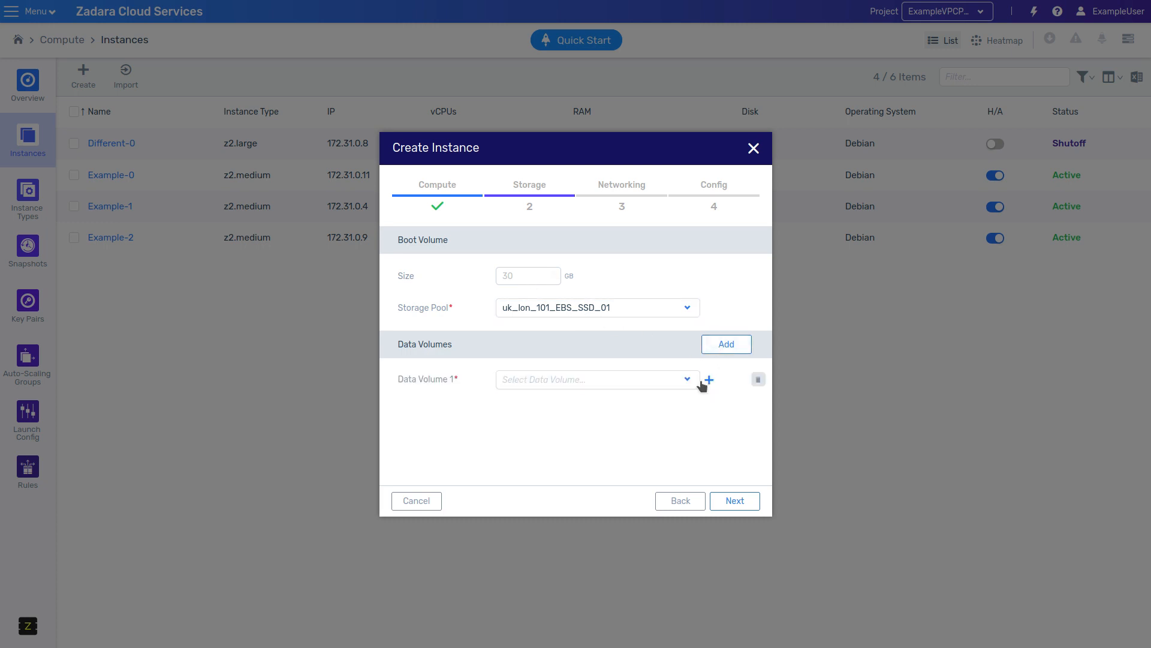
{"action": "left_click", "coordinate": [672, 381]}
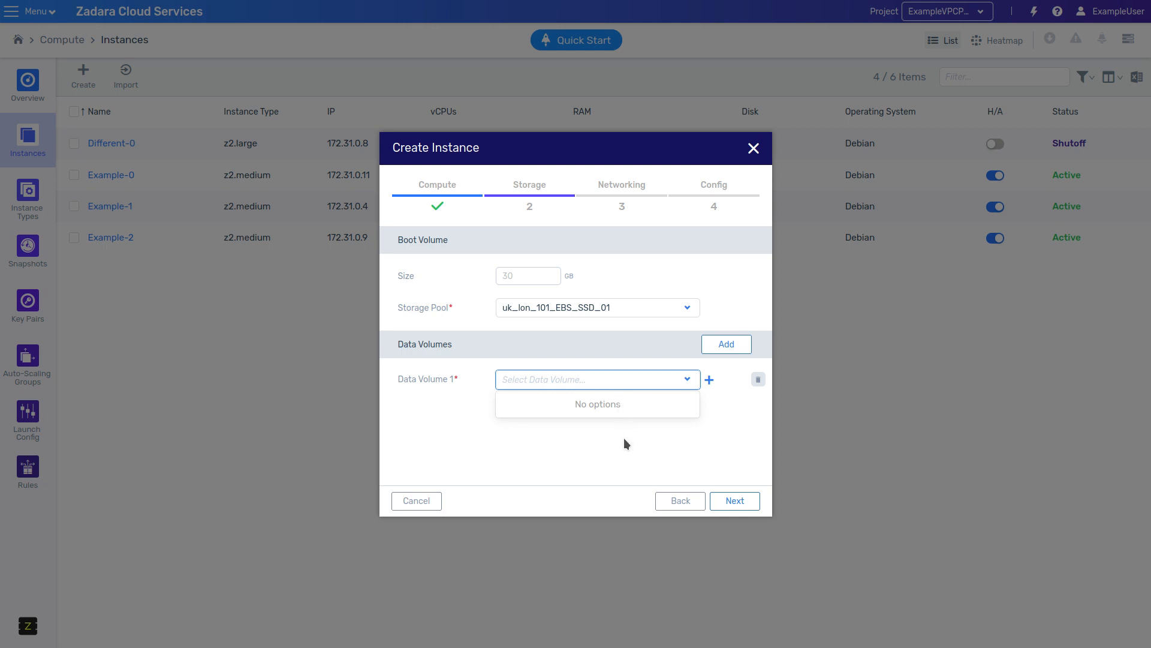
{"action": "left_click", "coordinate": [735, 501]}
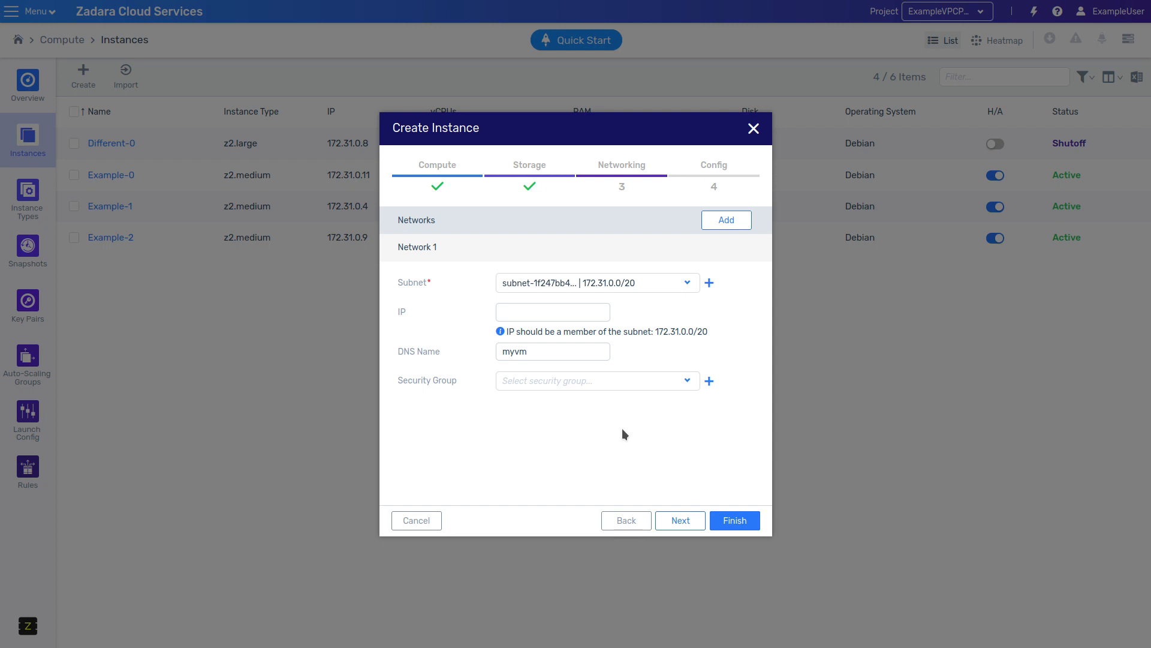
Step: Place the instance in MyPrivateSubnet (172.31.1.0/24) with the default security group of MyVPC
{"action": "left_click", "coordinate": [564, 286]}
{"action": "left_click", "coordinate": [561, 390]}
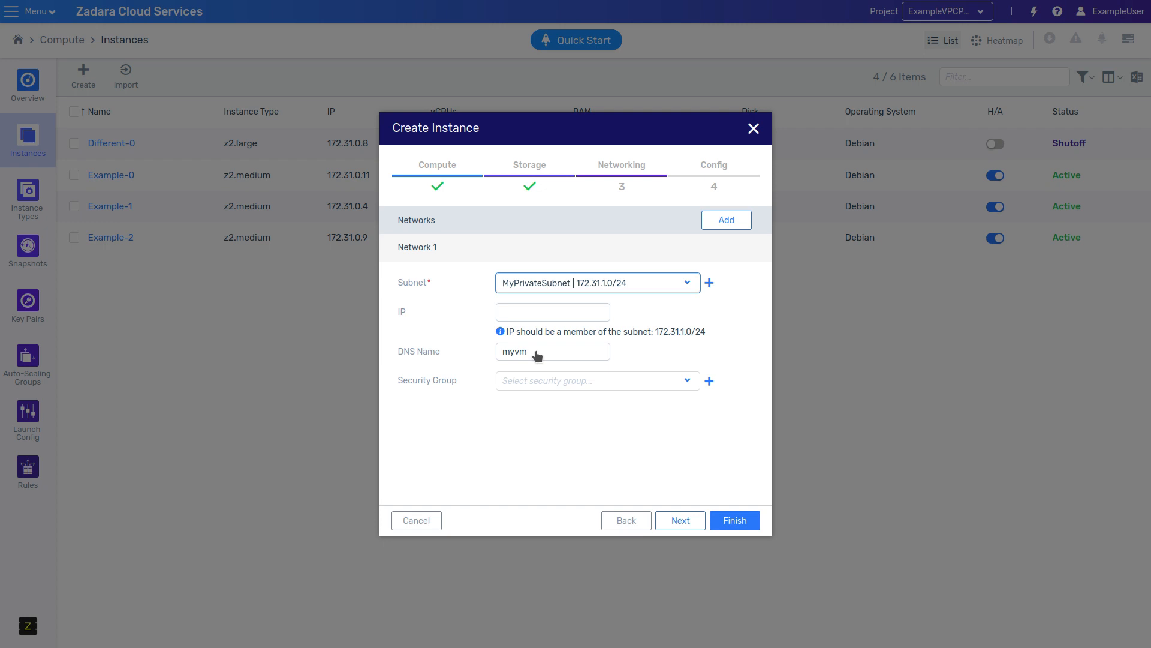
{"action": "left_click", "coordinate": [564, 379]}
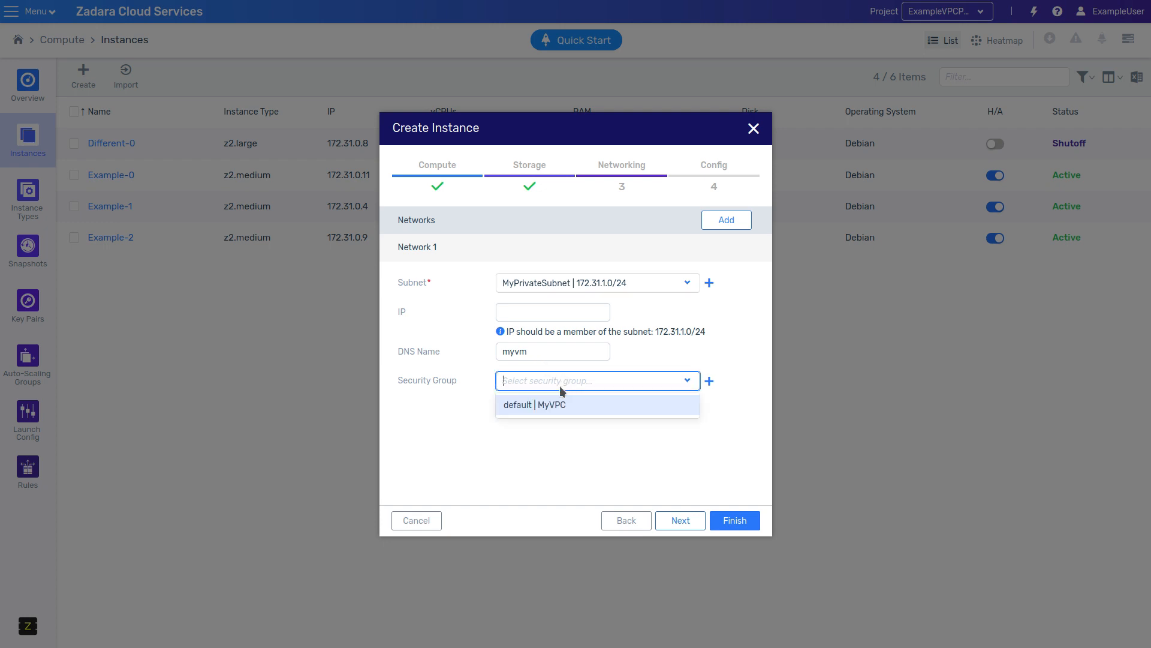
{"action": "left_click", "coordinate": [552, 405]}
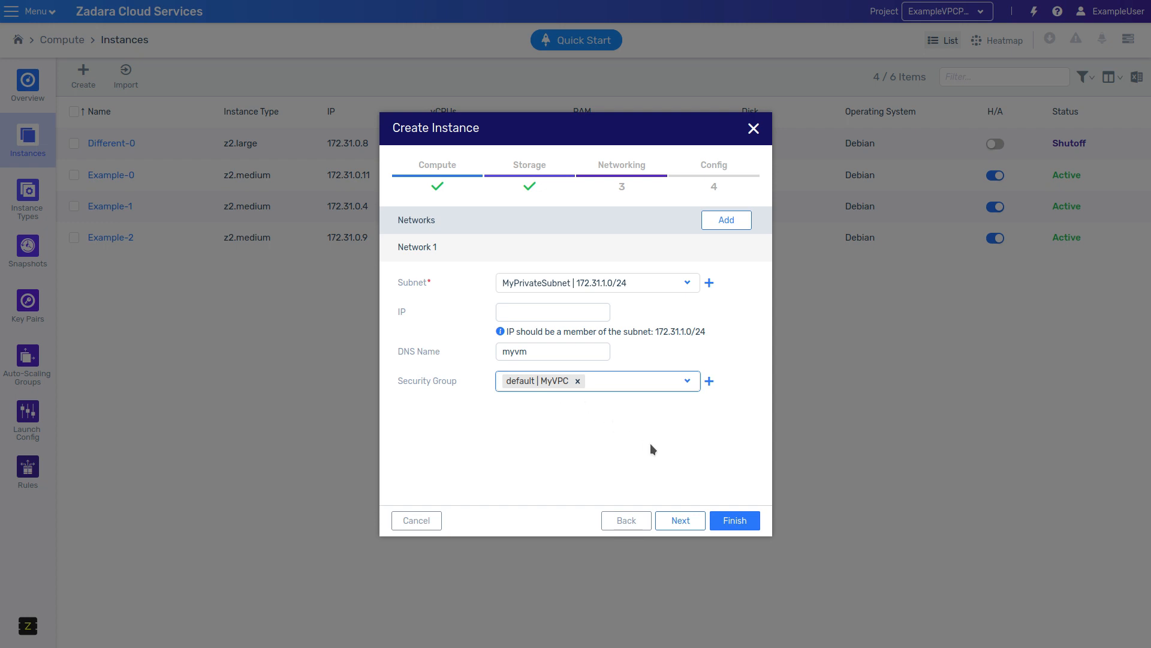
Step: Create the instance without cloud-init, tags or metadata, and open the details of myvm
{"action": "left_click", "coordinate": [679, 521]}
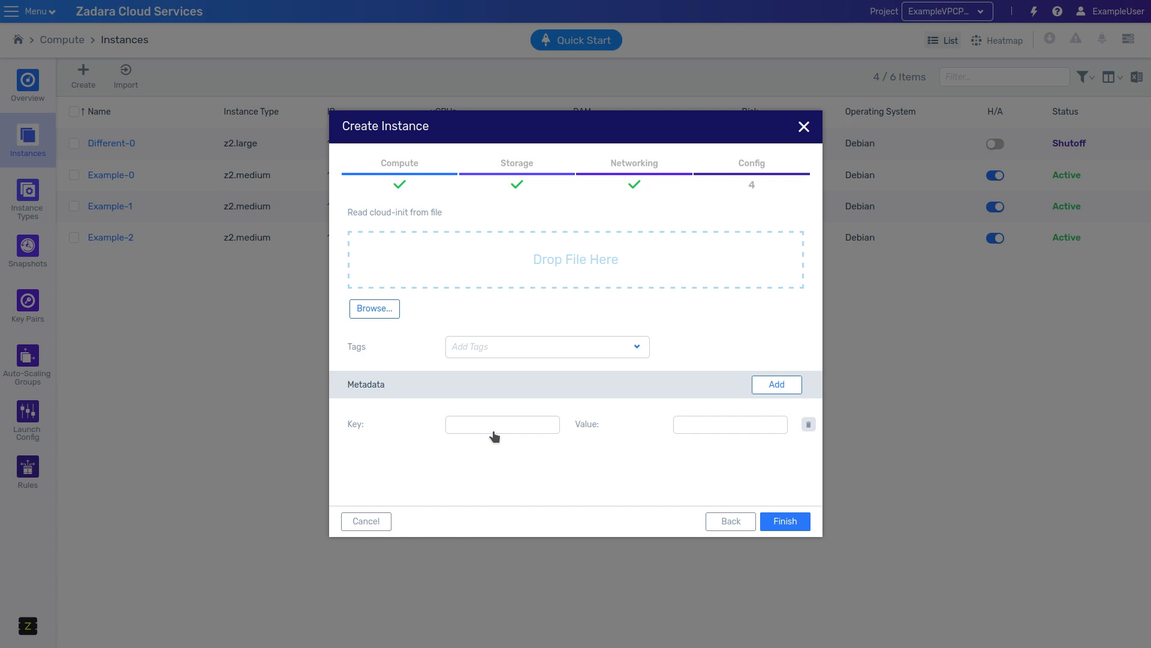
{"action": "left_click", "coordinate": [772, 521]}
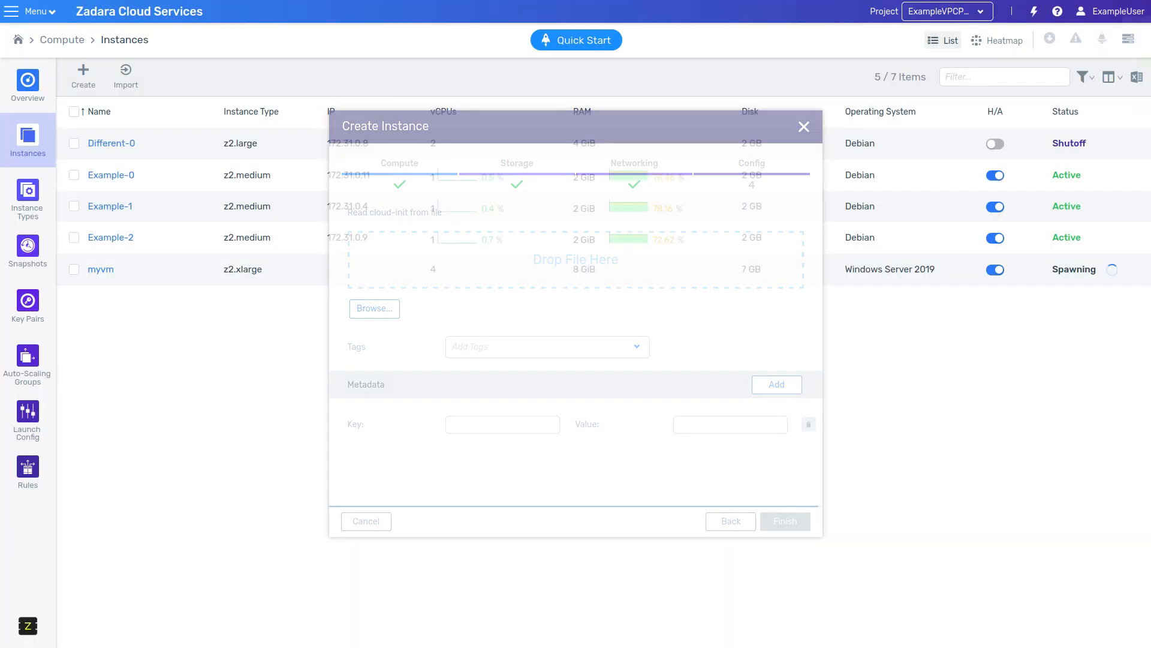
{"action": "left_click", "coordinate": [1097, 82]}
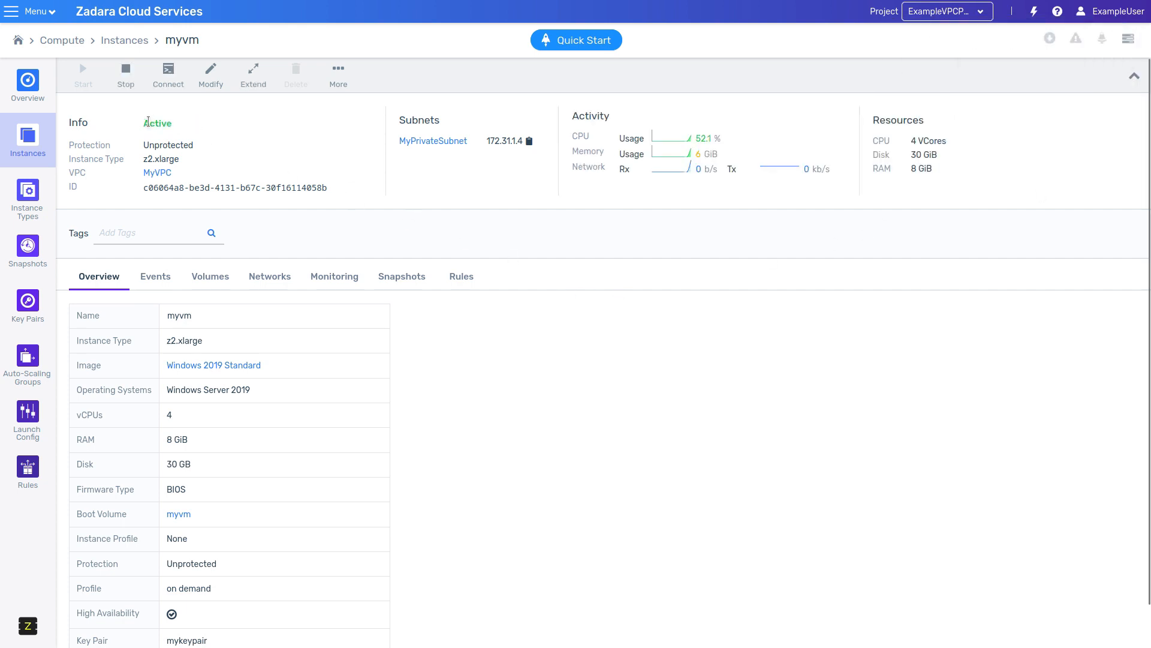
Step: View the VNC console of myvm and return to the instance's details
{"action": "left_click", "coordinate": [168, 75]}
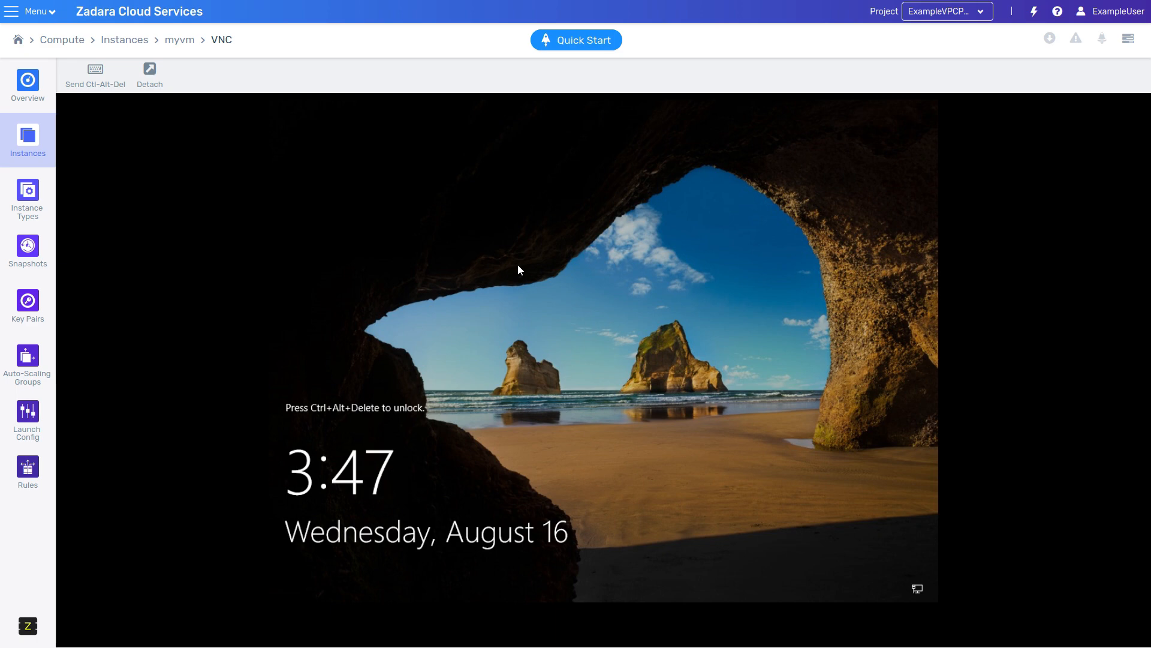
{"action": "left_click", "coordinate": [179, 40]}
Step: Retrieve the Windows administrator password of myvm using the private key file mykeypair.pem
{"action": "left_click", "coordinate": [336, 75]}
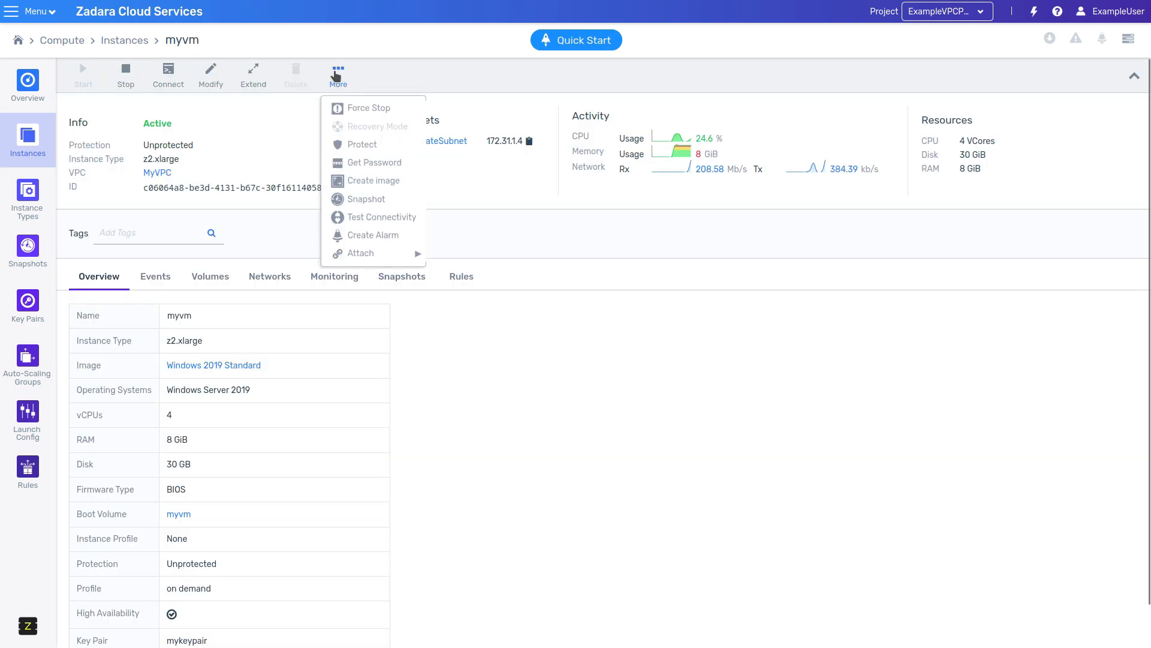
{"action": "left_click", "coordinate": [368, 170]}
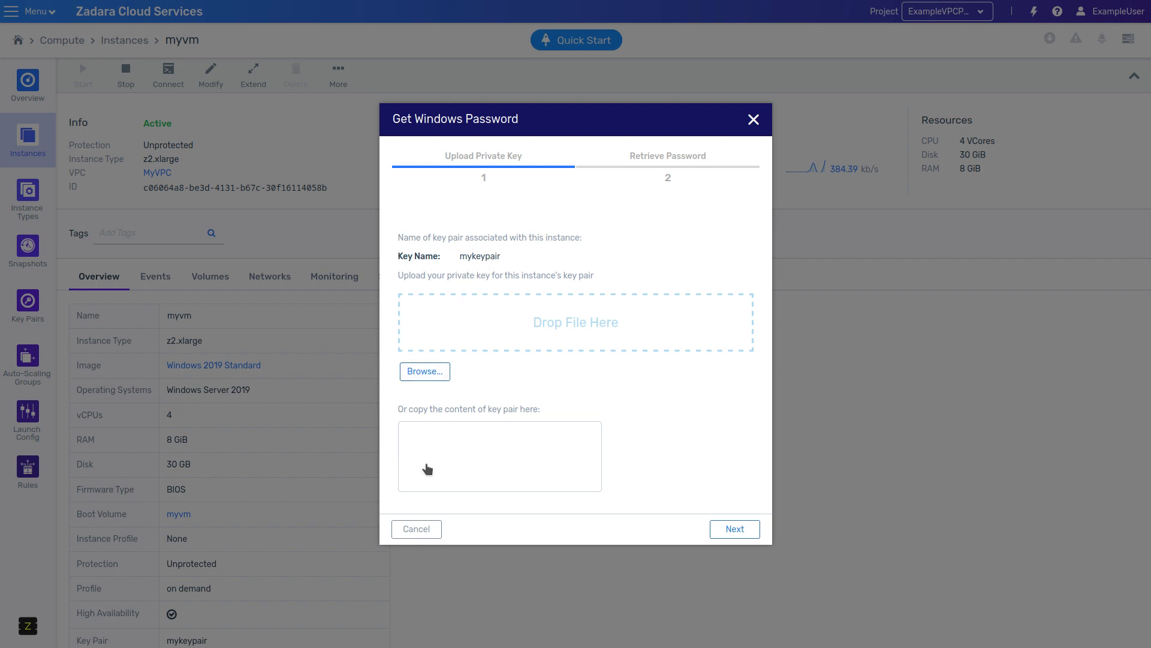
{"action": "left_click", "coordinate": [410, 376]}
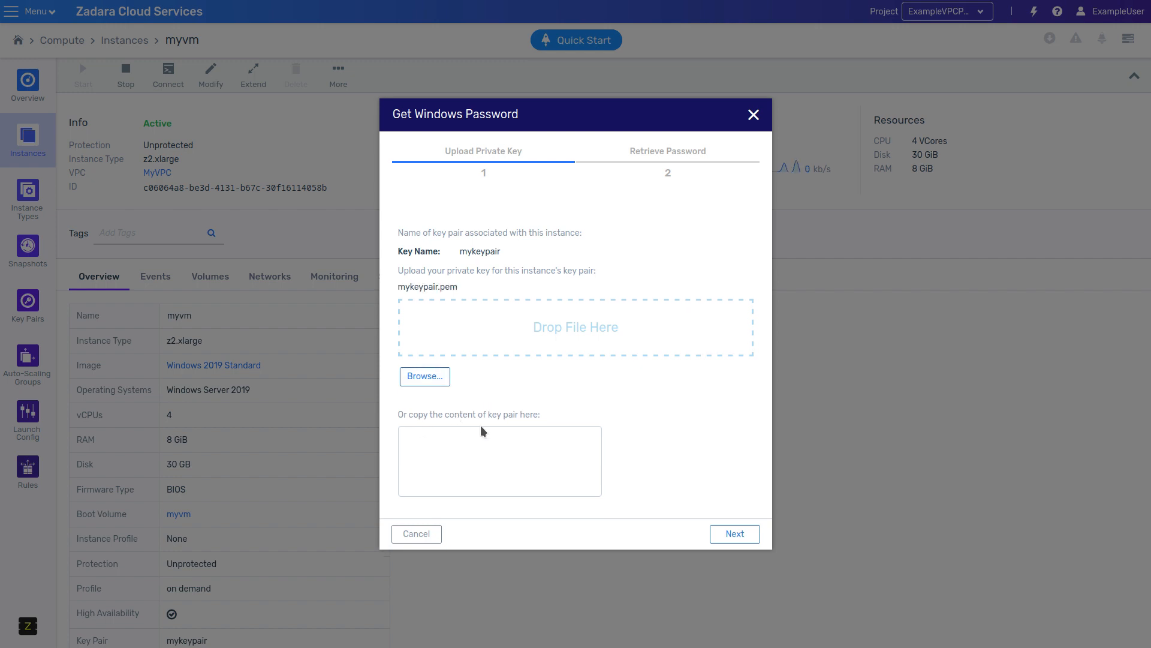
{"action": "left_click", "coordinate": [729, 534]}
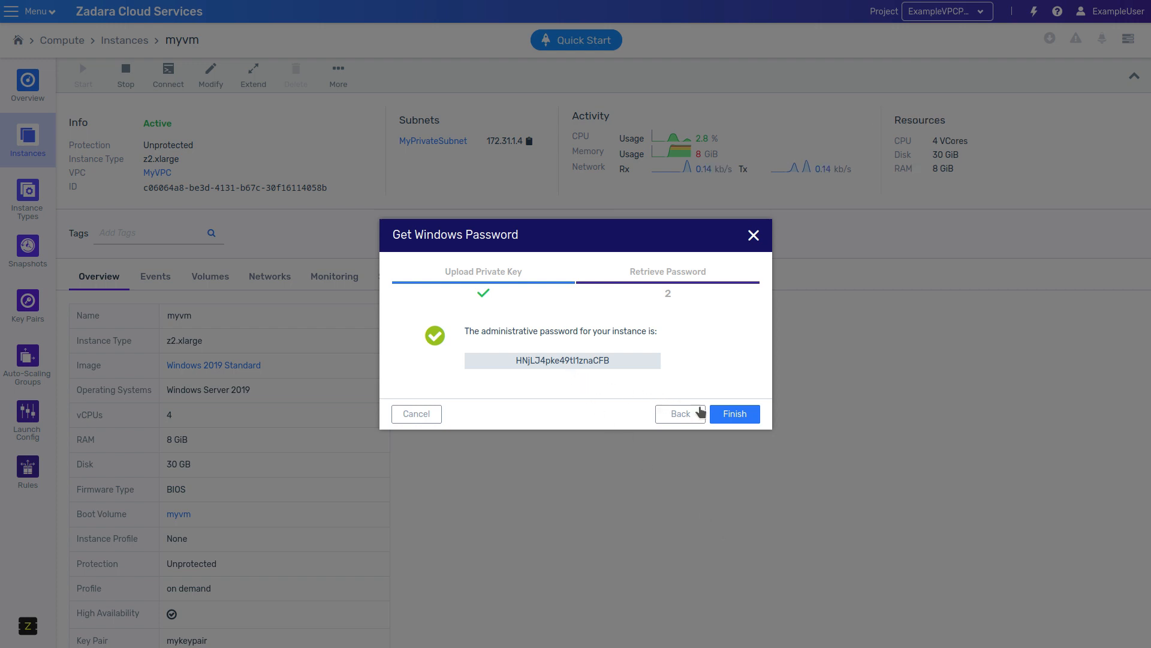
{"action": "left_click", "coordinate": [725, 415]}
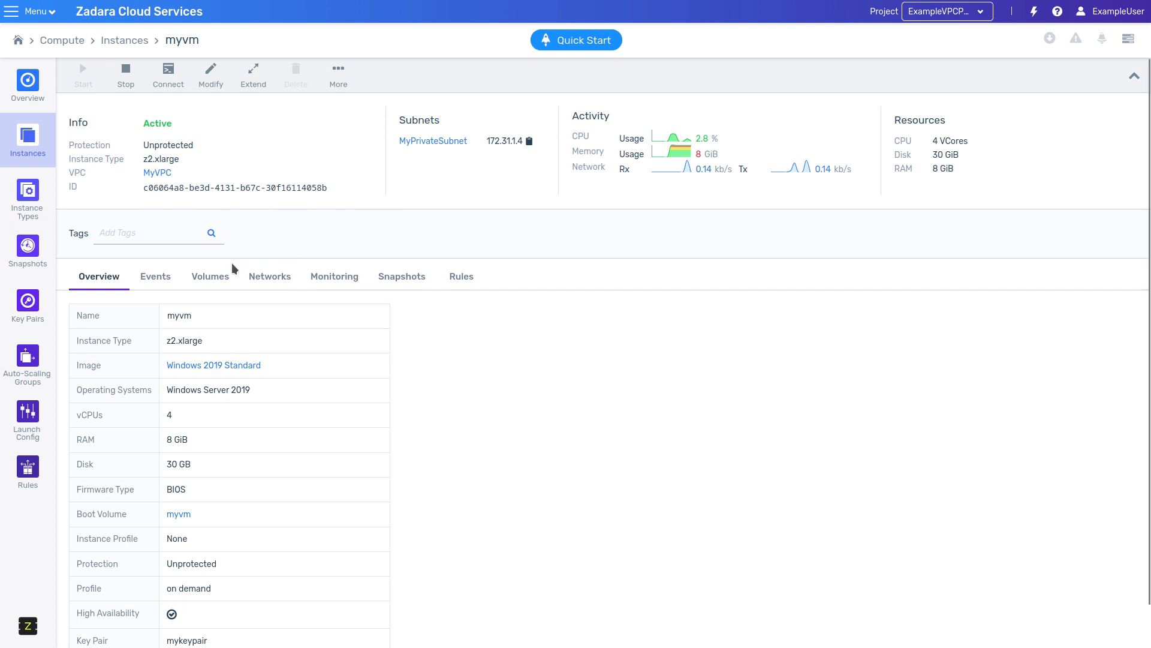
Step: Examine the volumes attached to myvm and its network interfaces
{"action": "left_click", "coordinate": [211, 279]}
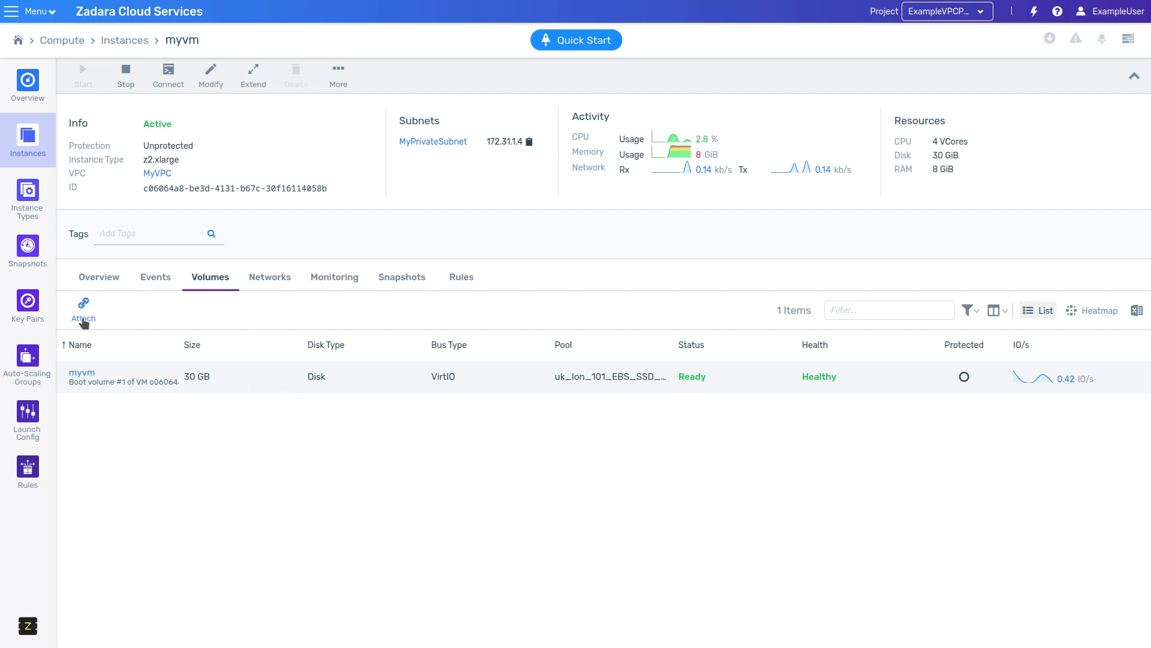
{"action": "left_click", "coordinate": [269, 277]}
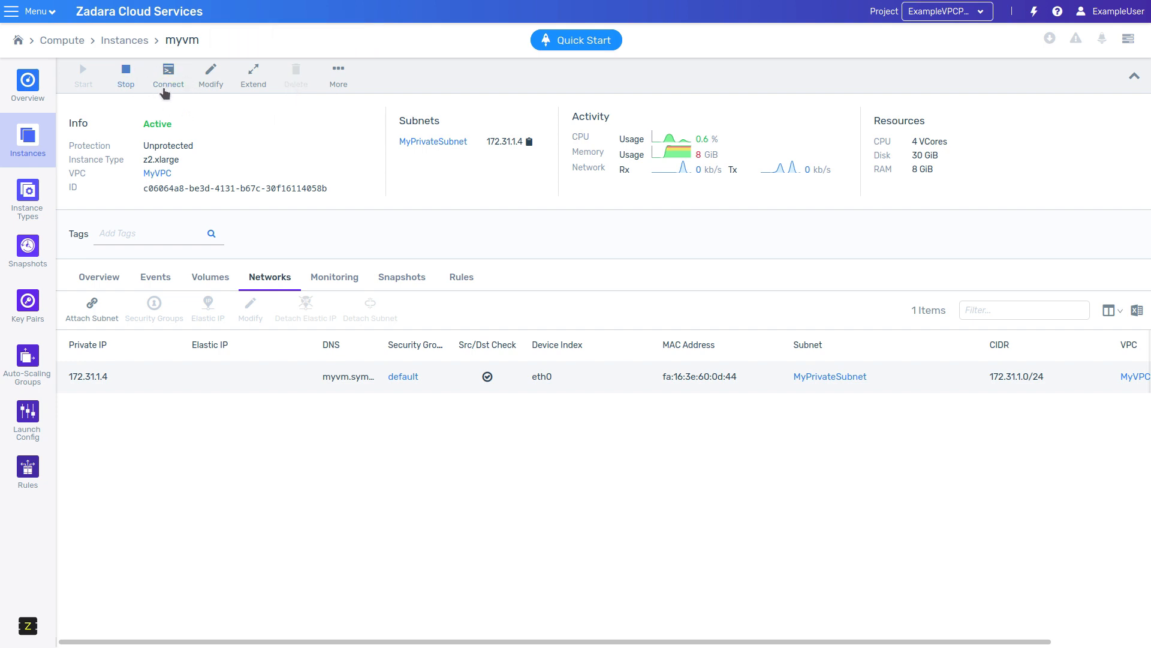
Step: Review the modification options of myvm, including VNC Admin Access, and its volume extension settings, cancelling both without saving
{"action": "left_click", "coordinate": [210, 83]}
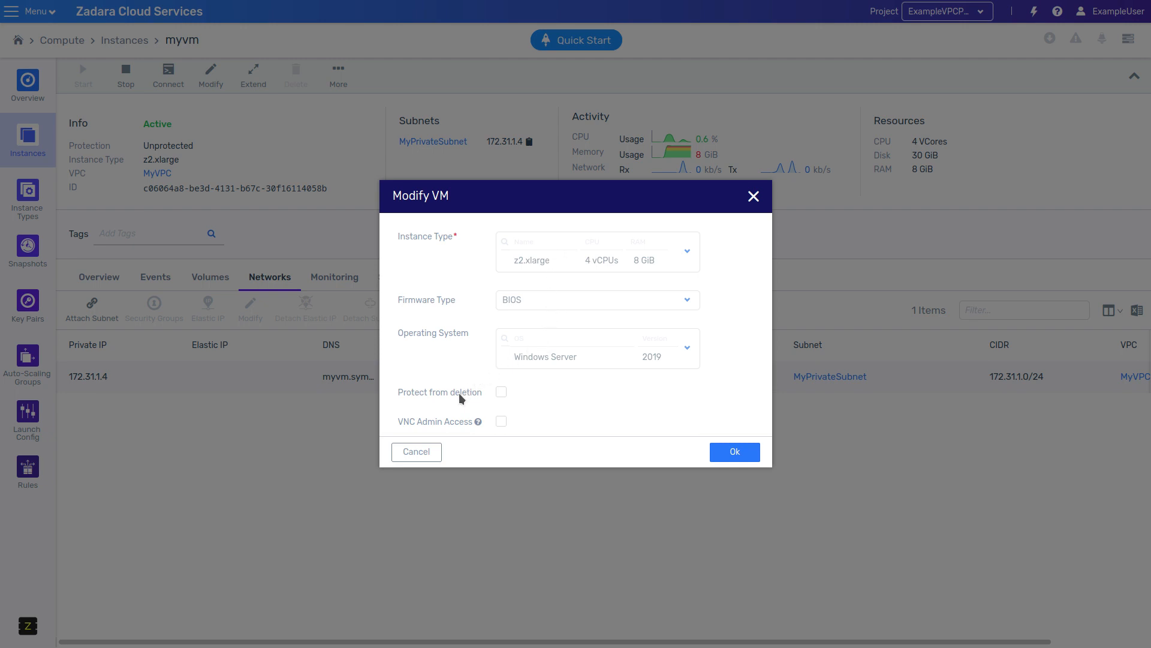
{"action": "left_click", "coordinate": [501, 423]}
{"action": "left_click", "coordinate": [500, 421]}
{"action": "left_click", "coordinate": [420, 452]}
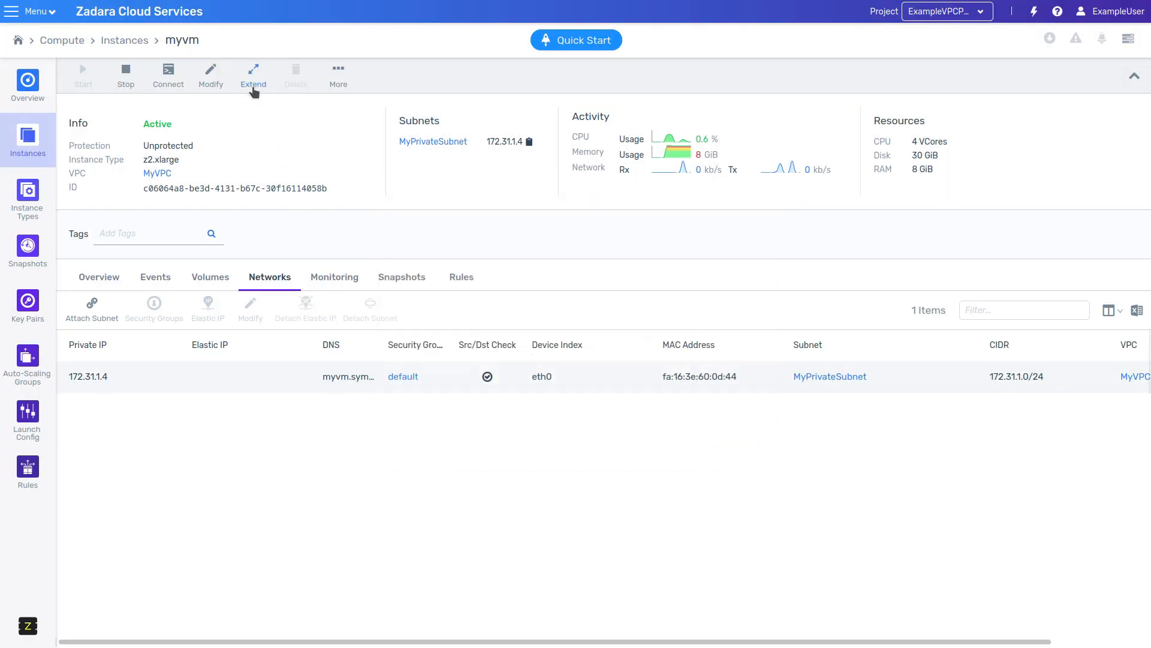
{"action": "left_click", "coordinate": [254, 78]}
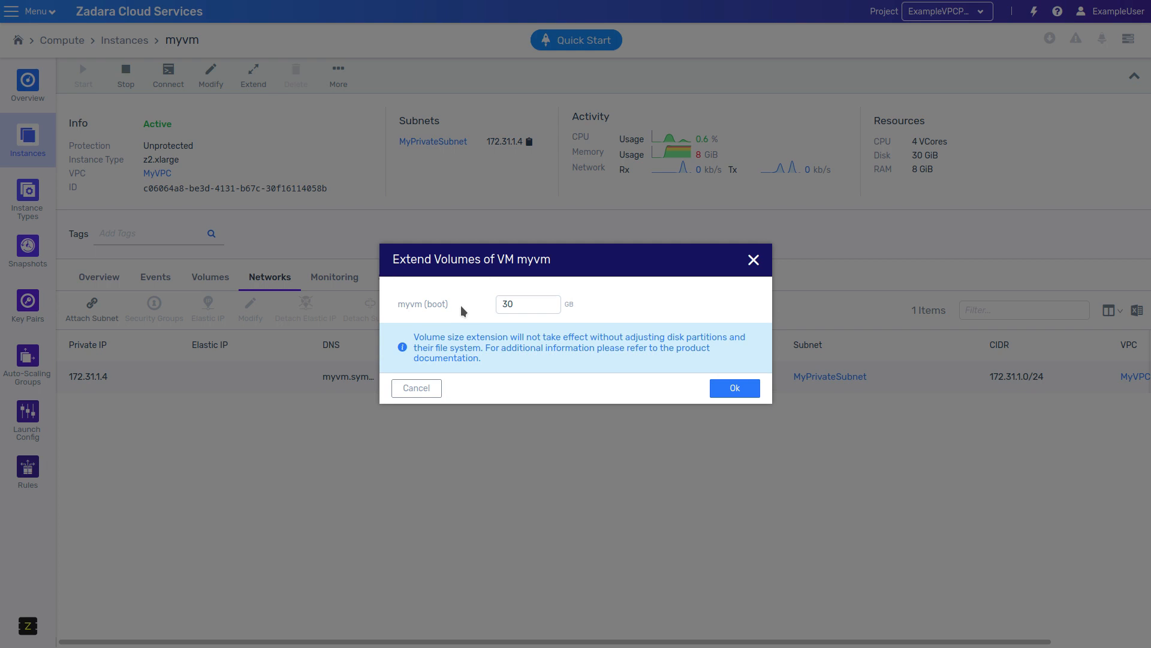
{"action": "left_click", "coordinate": [412, 389]}
Step: Review the options for creating an image, including Reboot, and a snapshot of myvm, cancelling both without creating anything
{"action": "left_click", "coordinate": [338, 81]}
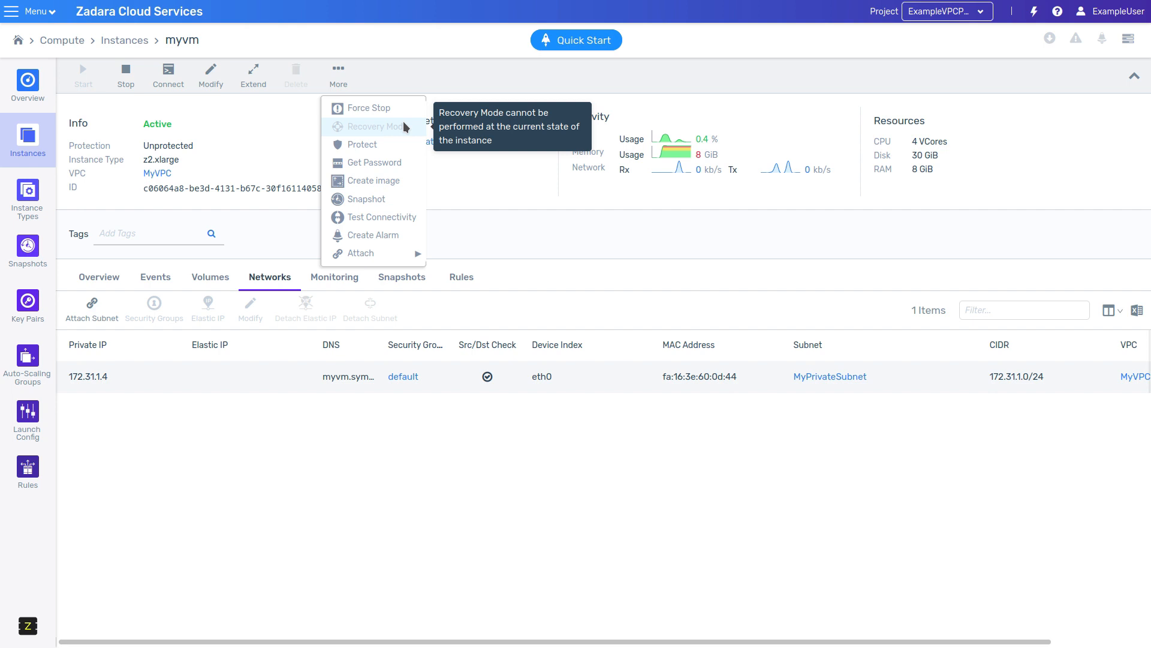
{"action": "left_click", "coordinate": [378, 181]}
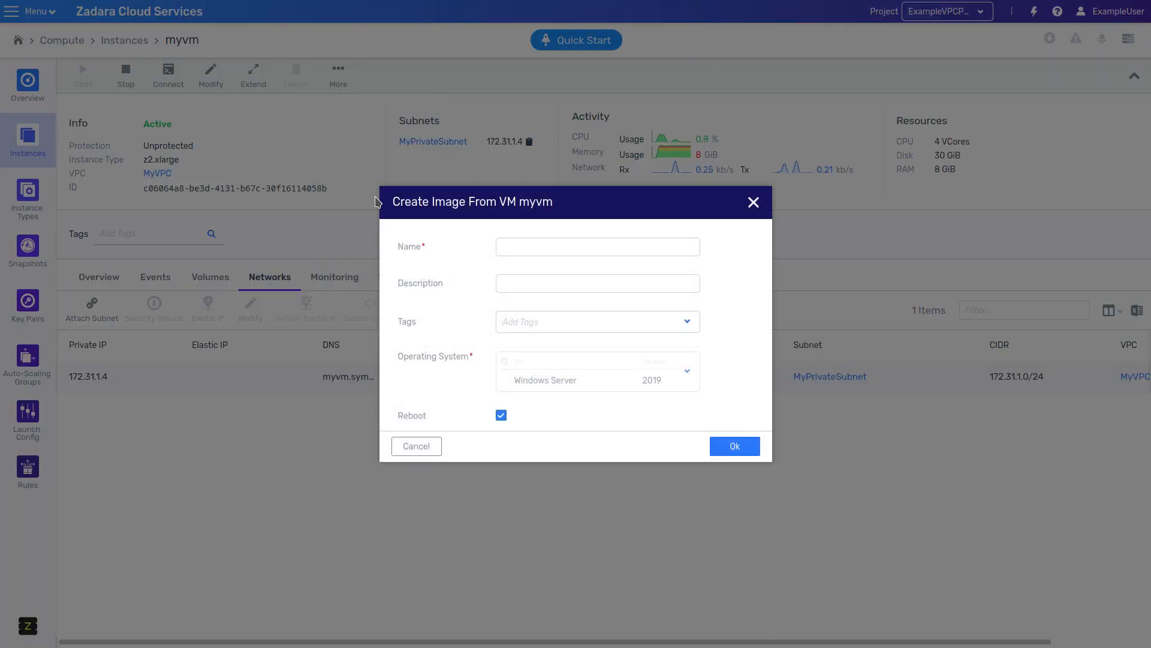
{"action": "left_click", "coordinate": [502, 416]}
{"action": "left_click", "coordinate": [404, 449]}
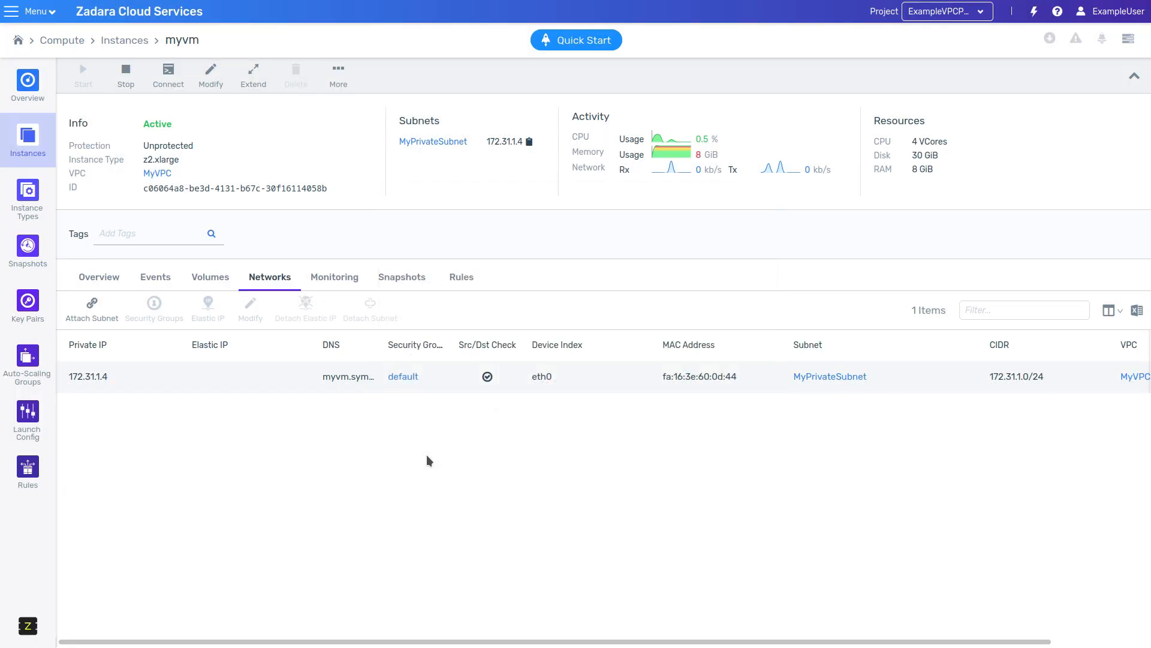
{"action": "left_click", "coordinate": [338, 72]}
{"action": "left_click", "coordinate": [364, 201]}
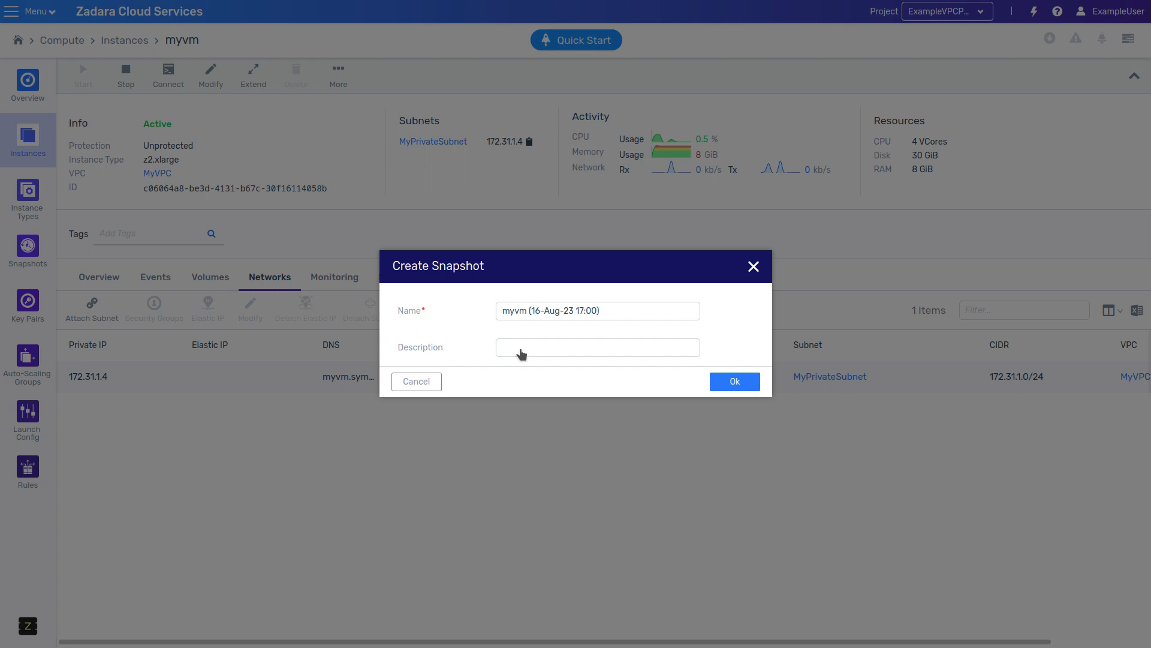
{"action": "left_click", "coordinate": [432, 381]}
Step: Test the connectivity of myvm with the arping command and dismiss the notification
{"action": "left_click", "coordinate": [339, 79]}
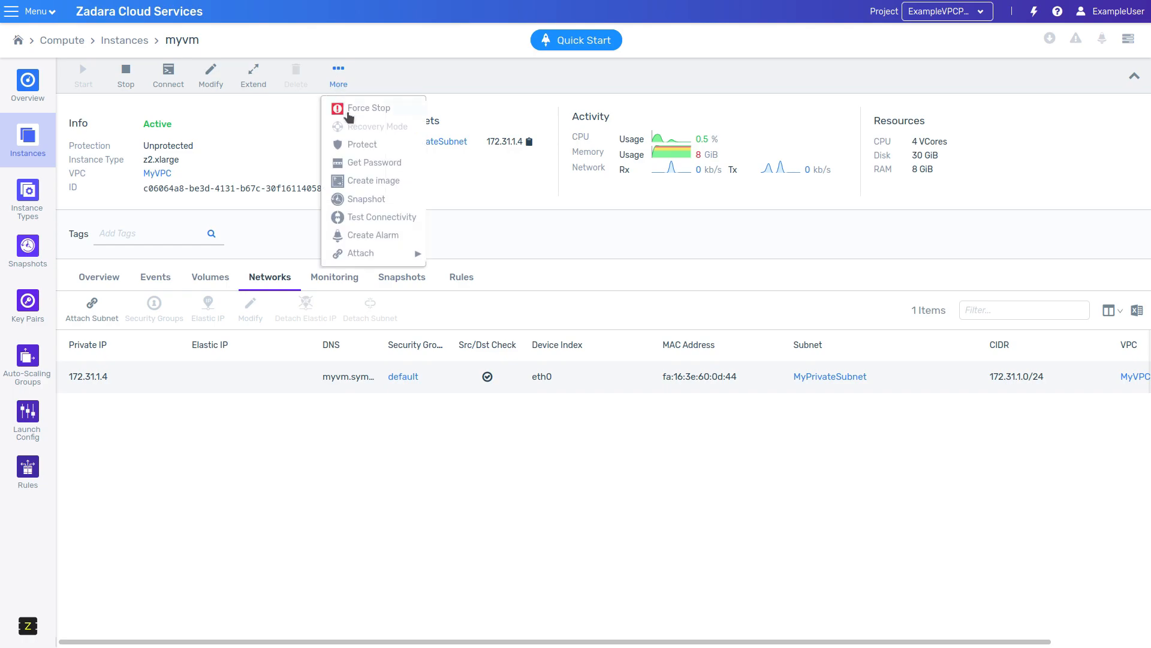
{"action": "left_click", "coordinate": [371, 207]}
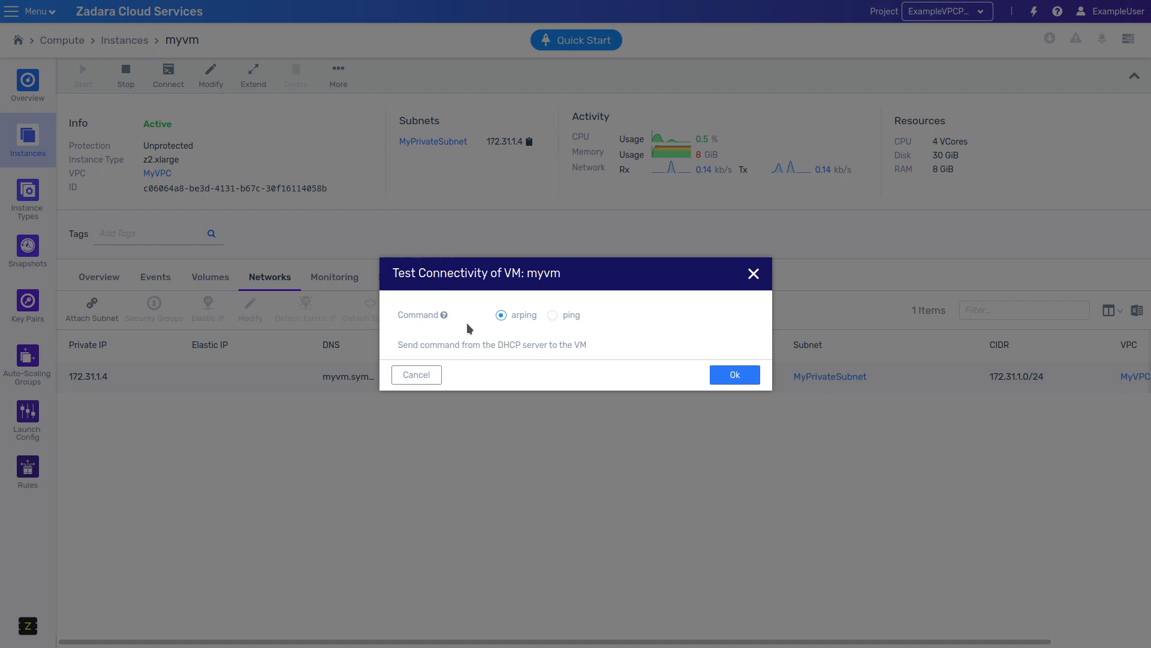
{"action": "left_click", "coordinate": [732, 377]}
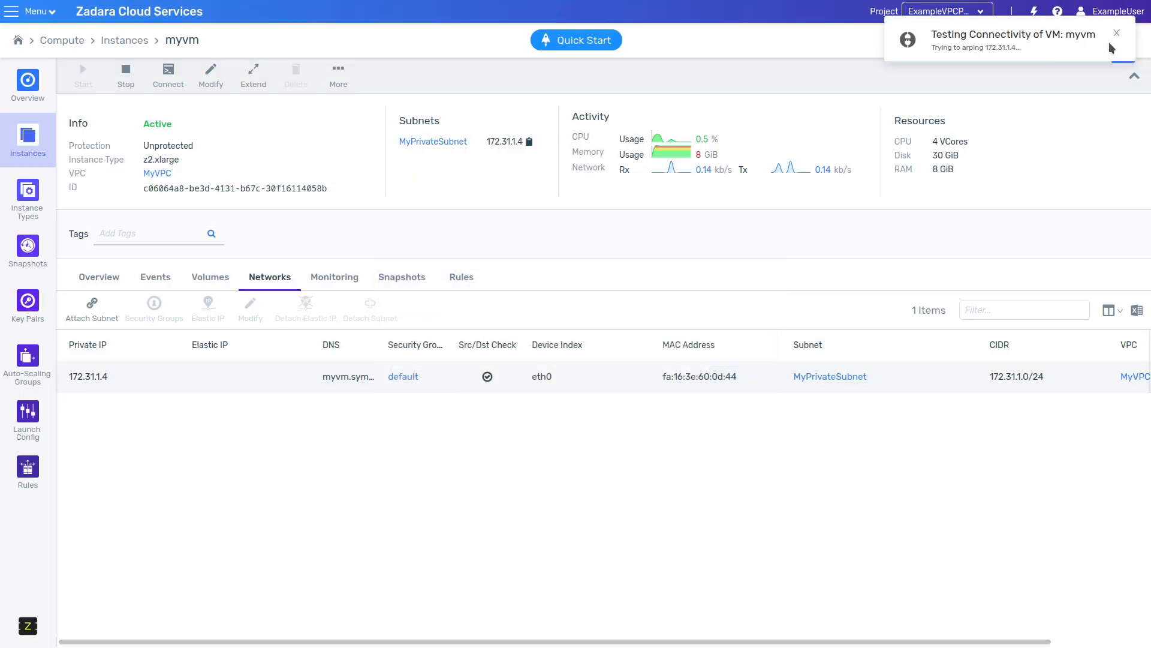
{"action": "left_click", "coordinate": [1112, 29]}
Step: Show the available help and documentation resources
{"action": "left_click", "coordinate": [1057, 12]}
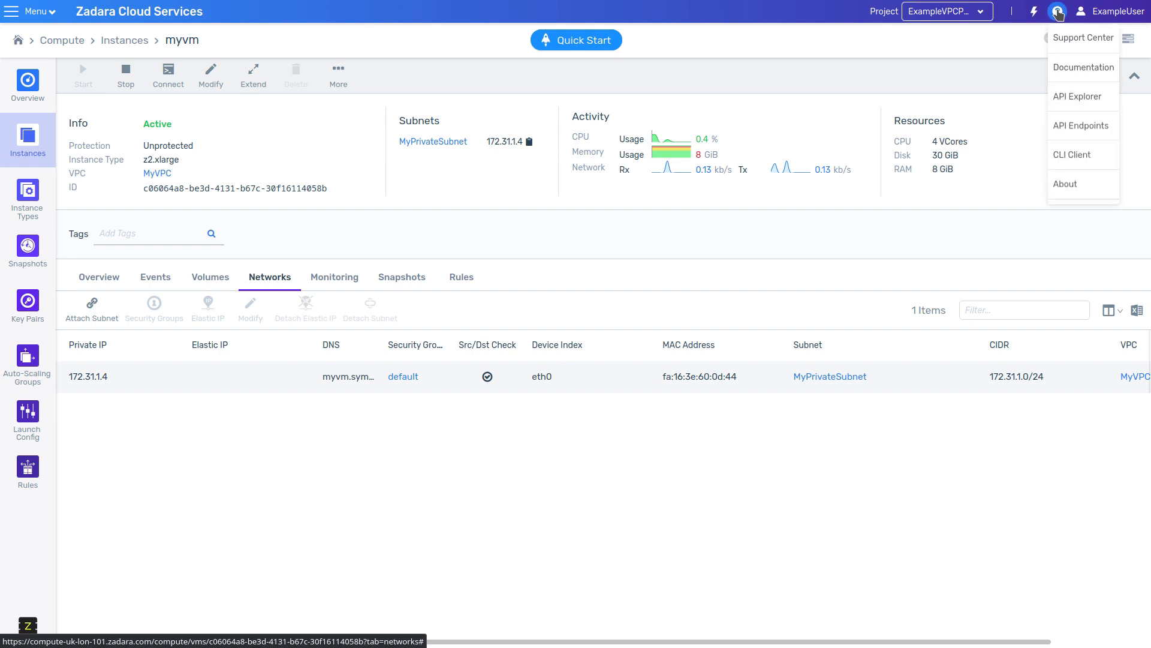